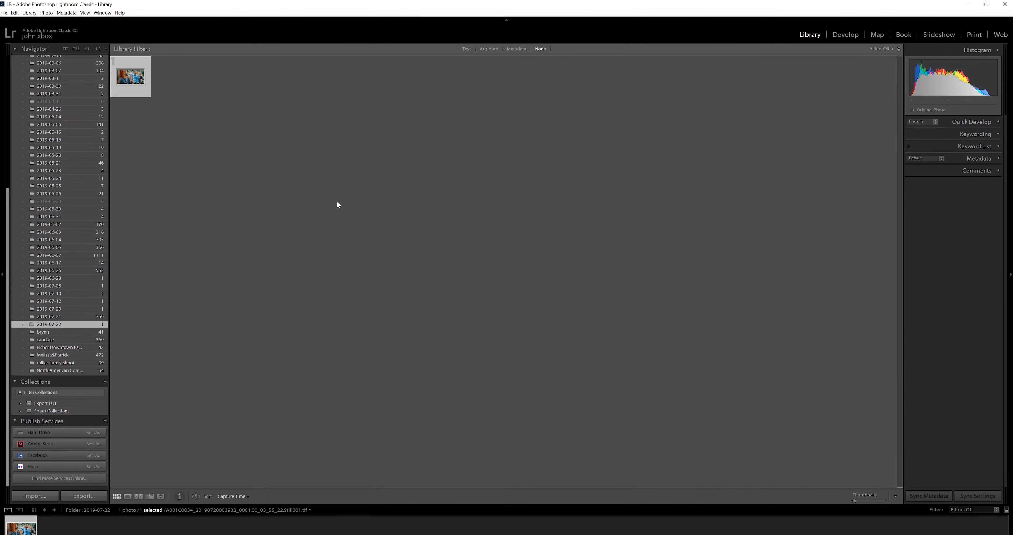
# Open the wedding still in the Develop module and raise its contrast to +60
pyautogui.click(846, 34)
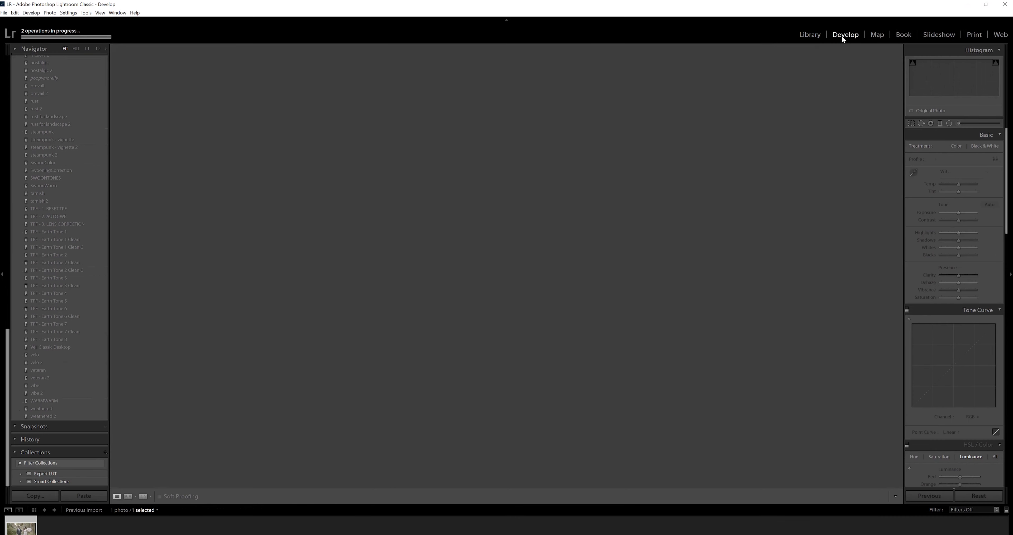
pyautogui.click(343, 158)
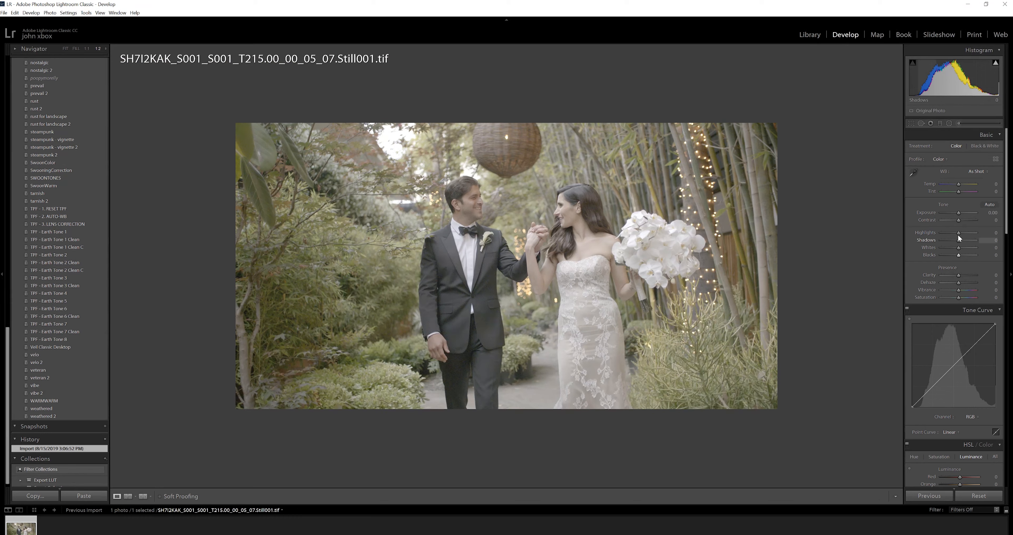
pyautogui.scroll(12, 958, 222)
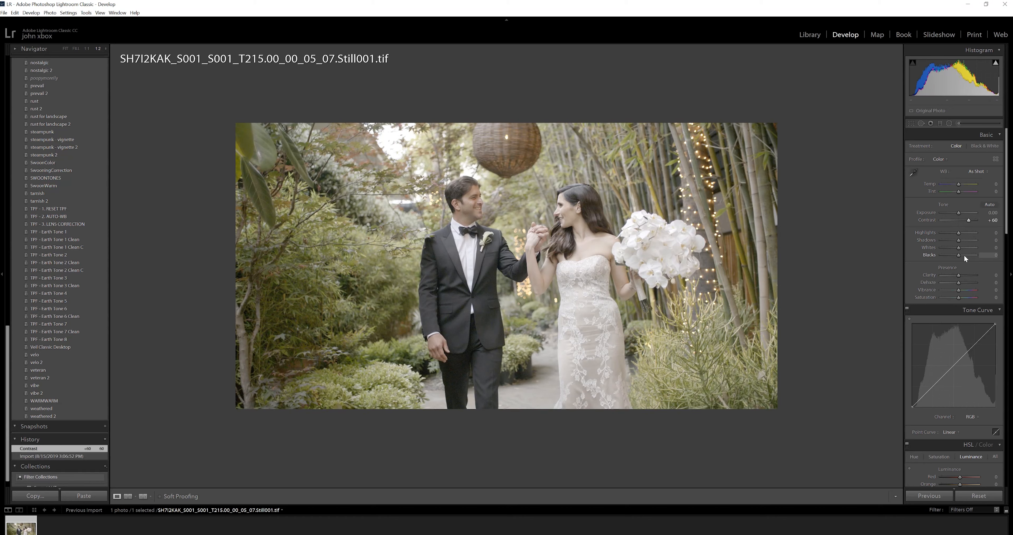
# Lower the photo's blacks to -65 and its whites to -40
pyautogui.scroll(-5, 961, 256)
pyautogui.scroll(-8, 961, 256)
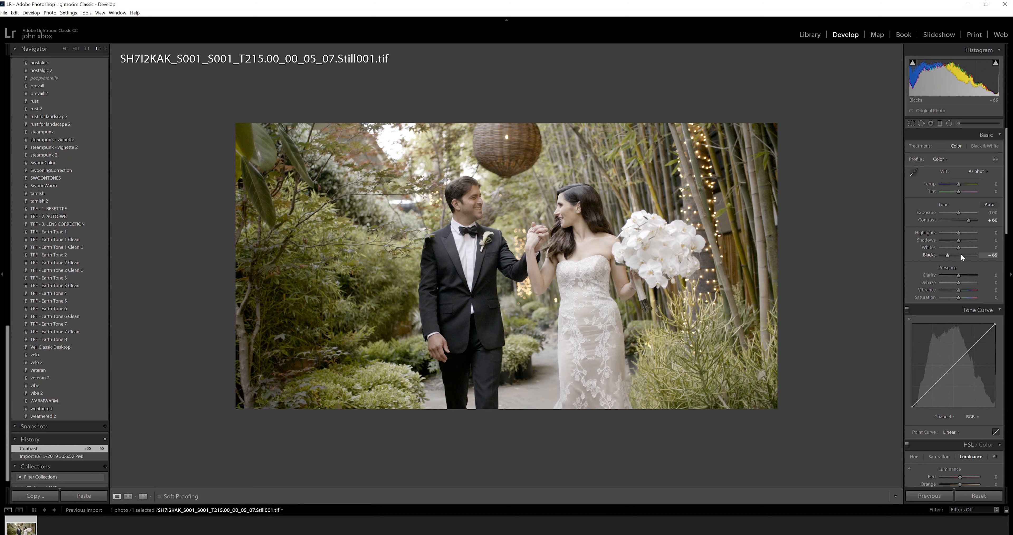
pyautogui.scroll(-4, 957, 248)
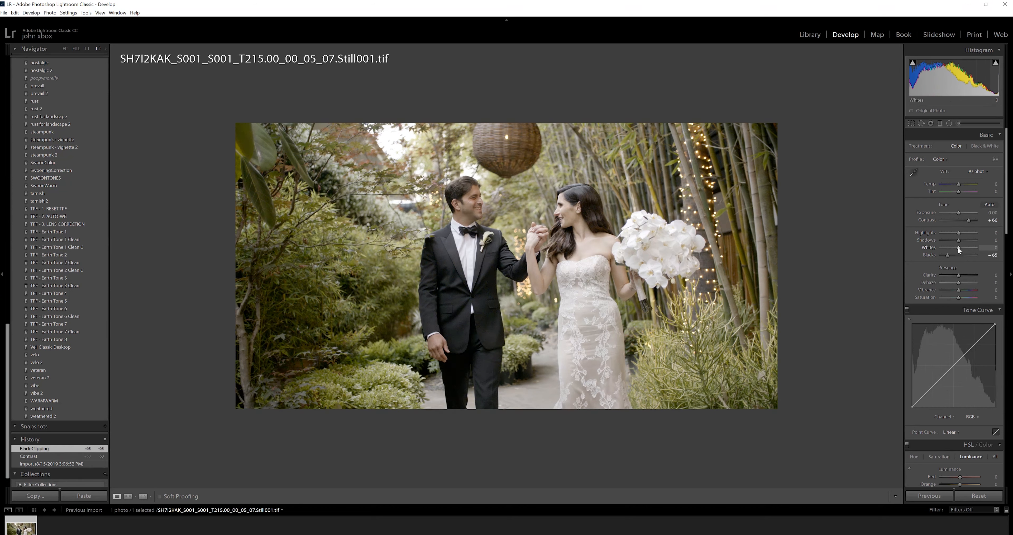
pyautogui.scroll(-4, 958, 246)
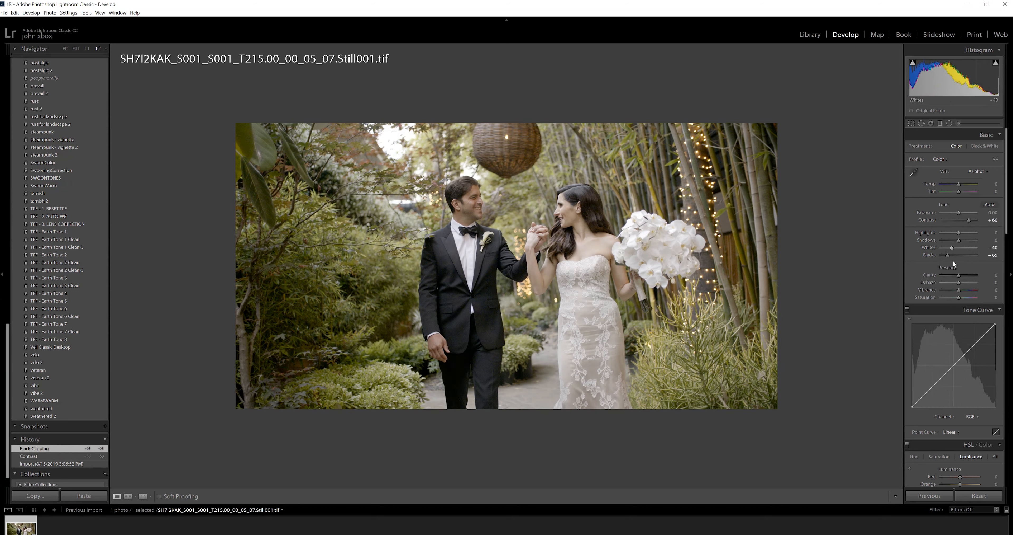
# Raise the photo's overall saturation to +50
pyautogui.scroll(3, 959, 298)
pyautogui.scroll(3, 958, 298)
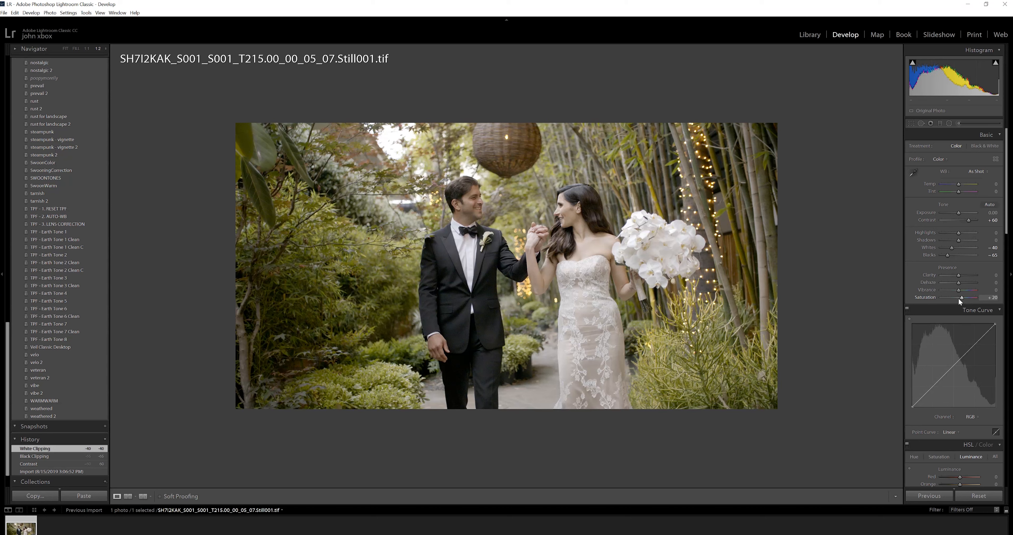
pyautogui.scroll(1, 958, 297)
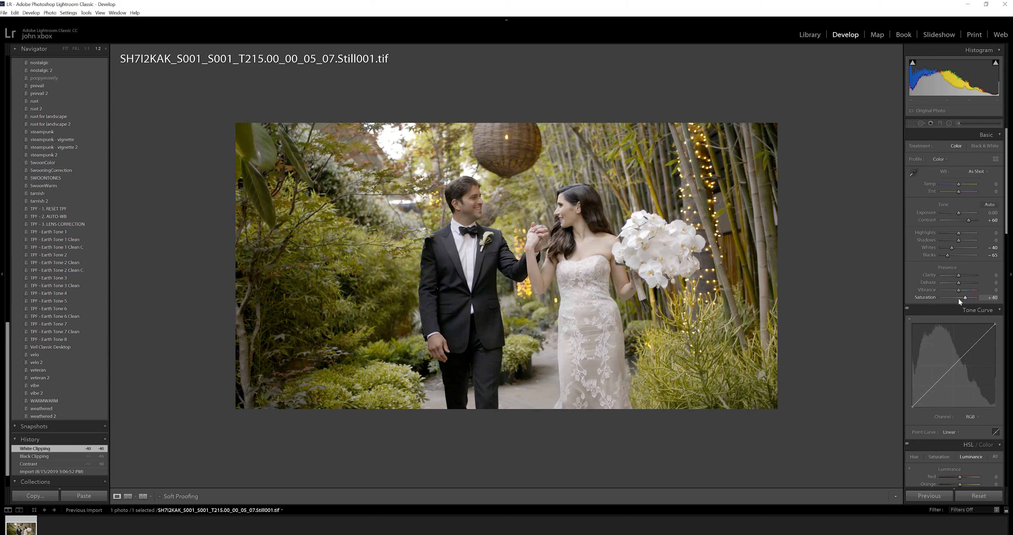
pyautogui.scroll(1, 959, 302)
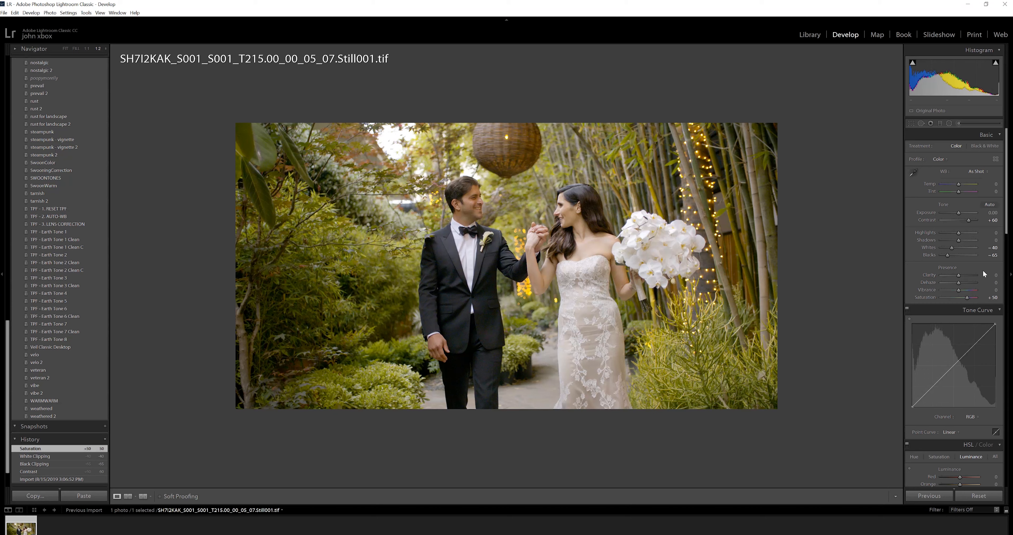
# Lower the yellow saturation to -50 in the HSL adjustments
pyautogui.scroll(-5, 986, 266)
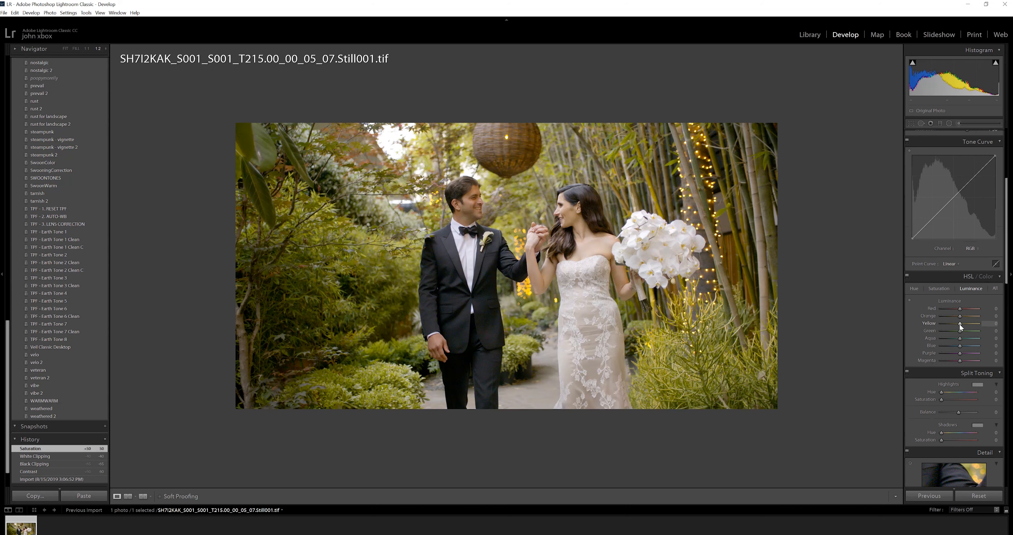
pyautogui.click(939, 287)
pyautogui.press('Down')
pyautogui.press('Down')
pyautogui.press('Down')
pyautogui.press('Down')
pyautogui.press('Down')
pyautogui.press('Down')
pyautogui.press('Down')
pyautogui.press('Down')
pyautogui.press('Down')
pyautogui.press('Down')
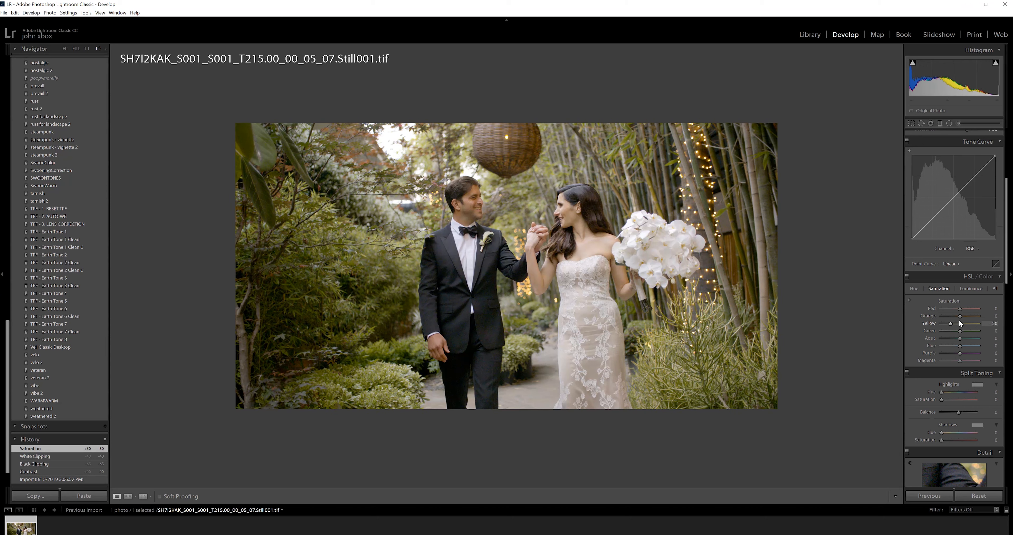
# Lower the green luminance to -85 in the HSL adjustments
pyautogui.click(967, 287)
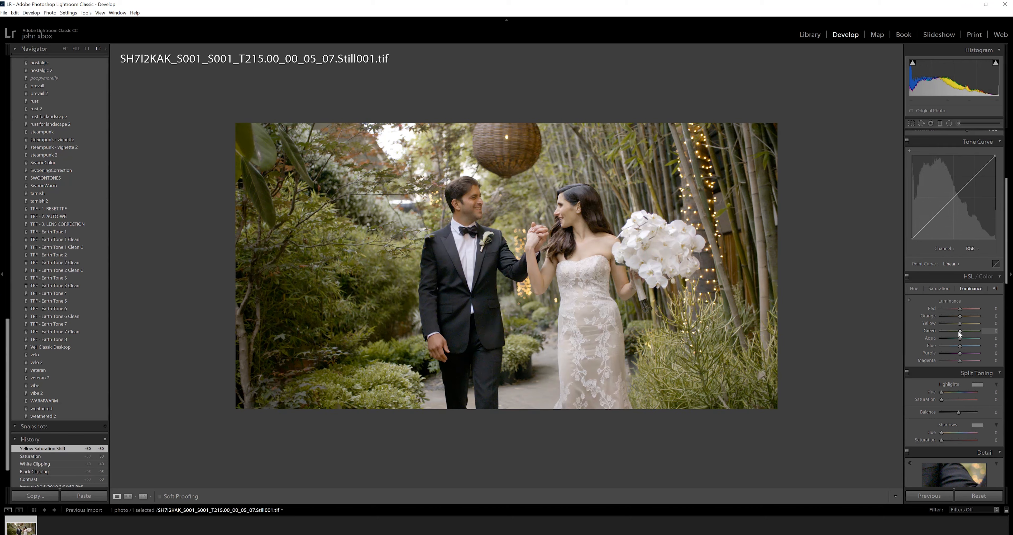
pyautogui.press('Down')
pyautogui.press('Down')
pyautogui.press('Down')
pyautogui.press('Down')
pyautogui.press('Down')
pyautogui.press('Down')
pyautogui.press('Down')
pyautogui.press('Down')
pyautogui.press('Down')
pyautogui.press('Down')
pyautogui.press('Down')
pyautogui.press('Down')
pyautogui.press('Down')
pyautogui.press('Down')
pyautogui.press('Down')
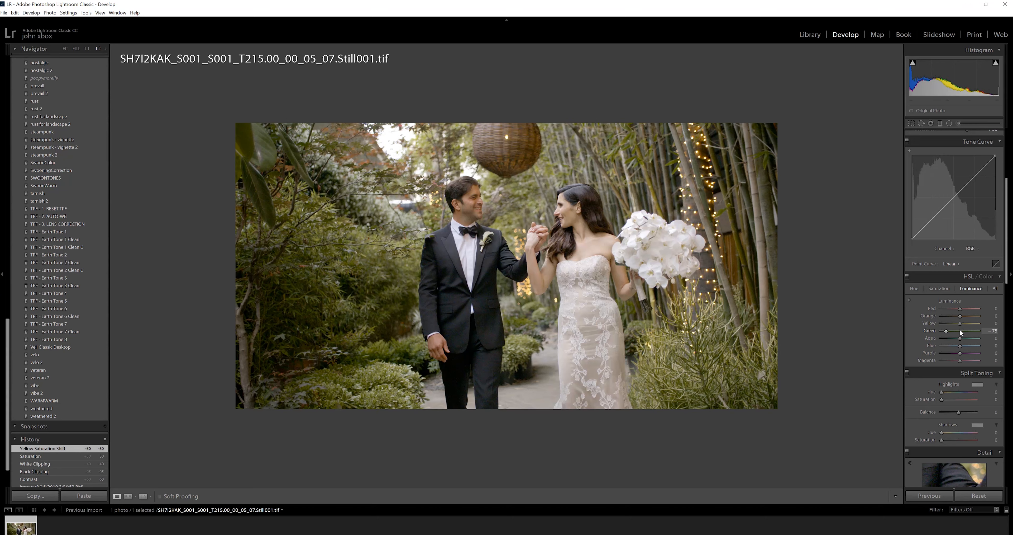
pyautogui.press('Down')
pyautogui.press('Down')
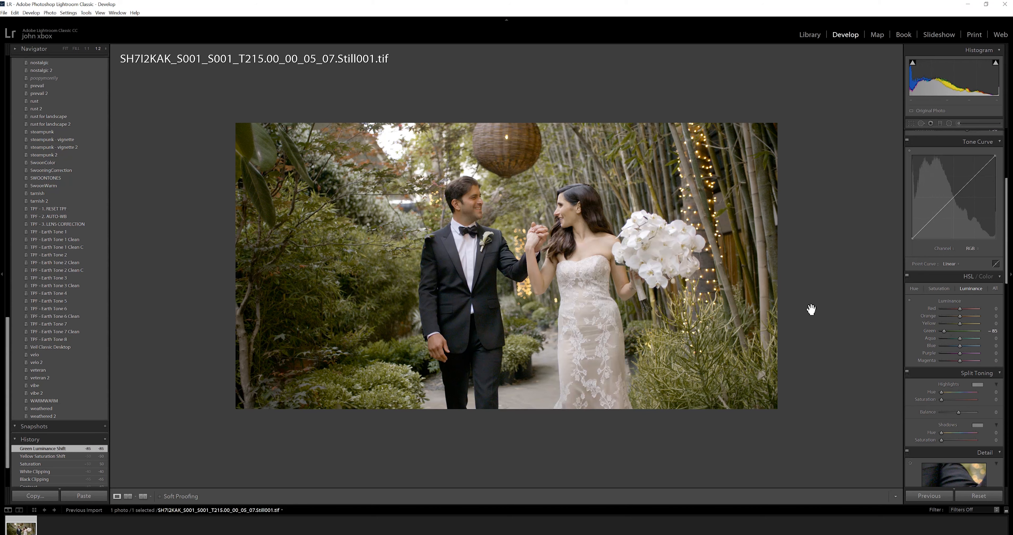
pyautogui.scroll(4, 956, 342)
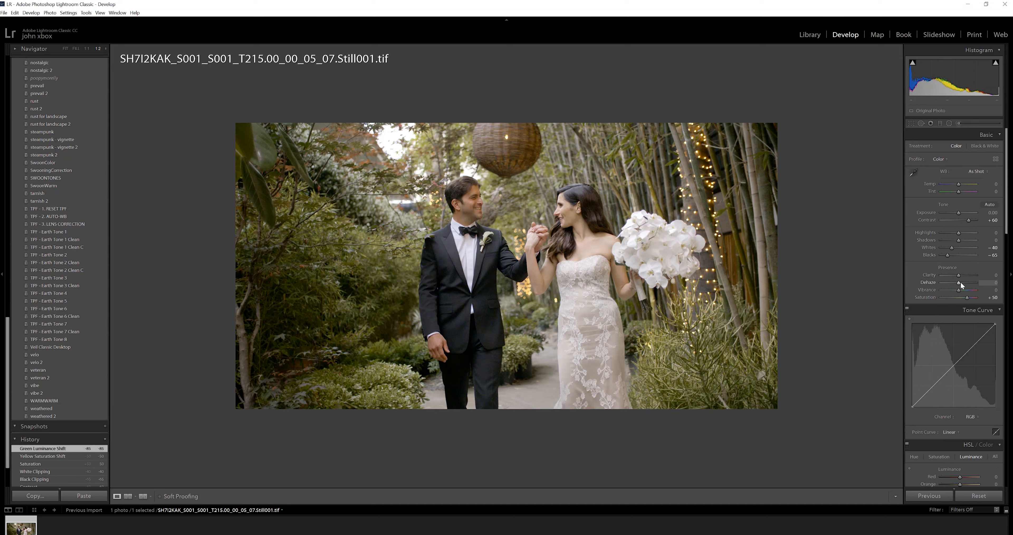
pyautogui.scroll(-4, 965, 353)
pyautogui.scroll(-3, 965, 353)
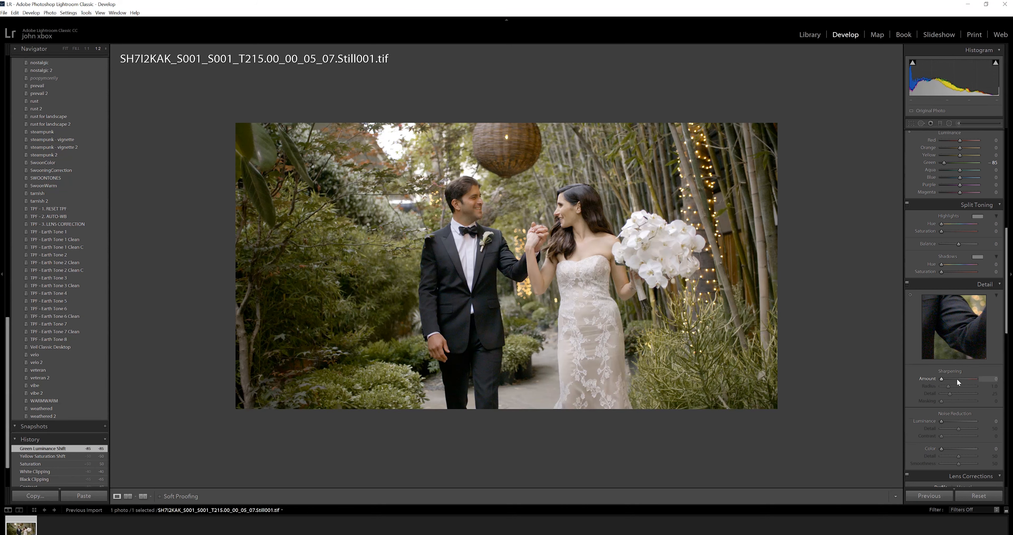
pyautogui.scroll(-2, 957, 378)
pyautogui.scroll(-5, 956, 371)
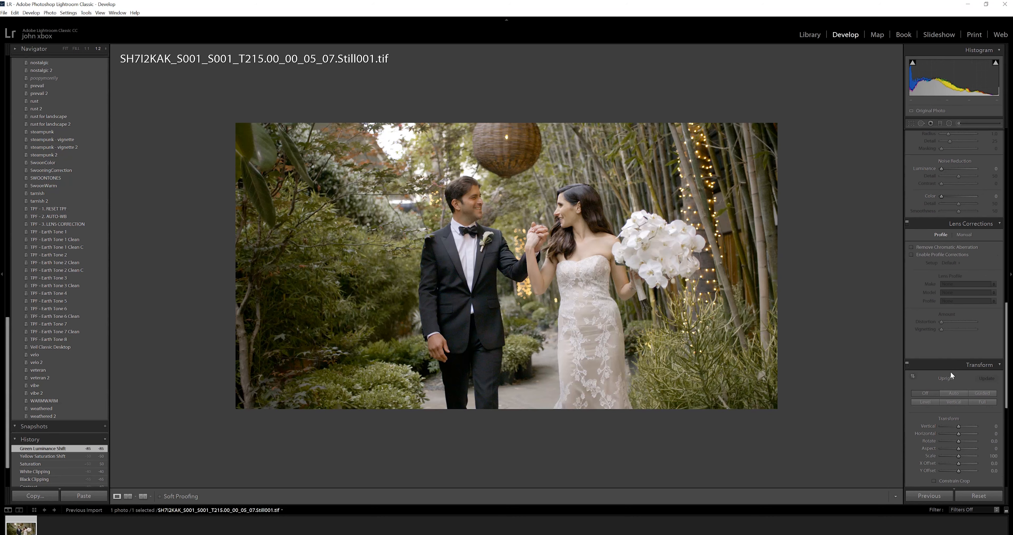
pyautogui.scroll(12, 964, 392)
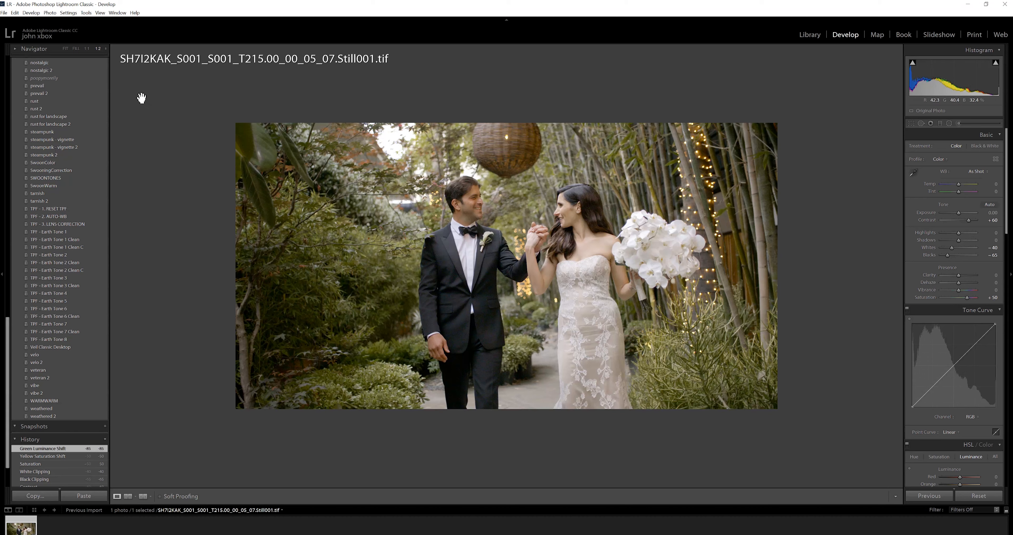
# Open the Export LUT plug-in for the selected photo and check the color profile choices, keeping sRGB IEC61966-2.1
pyautogui.click(4, 13)
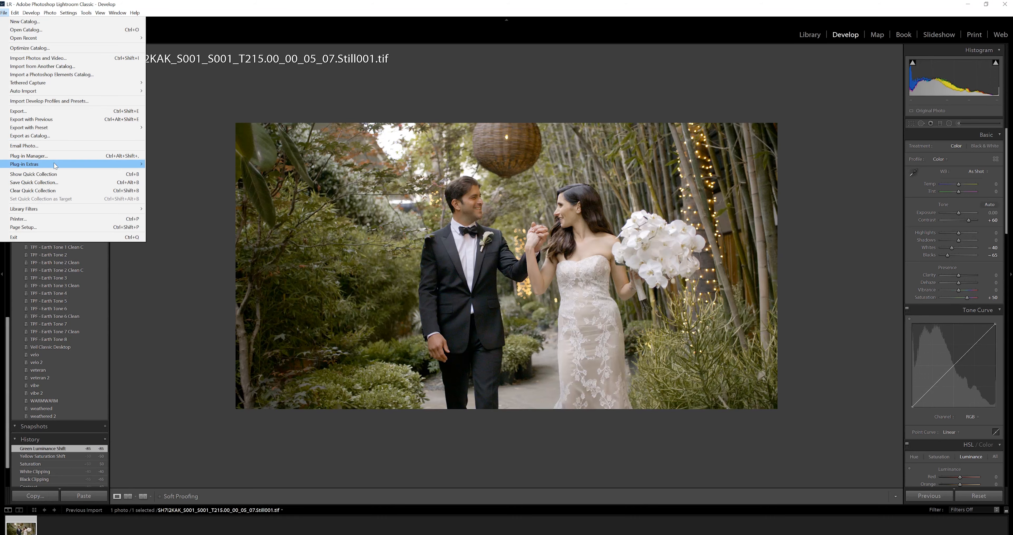
pyautogui.moveTo(56, 164)
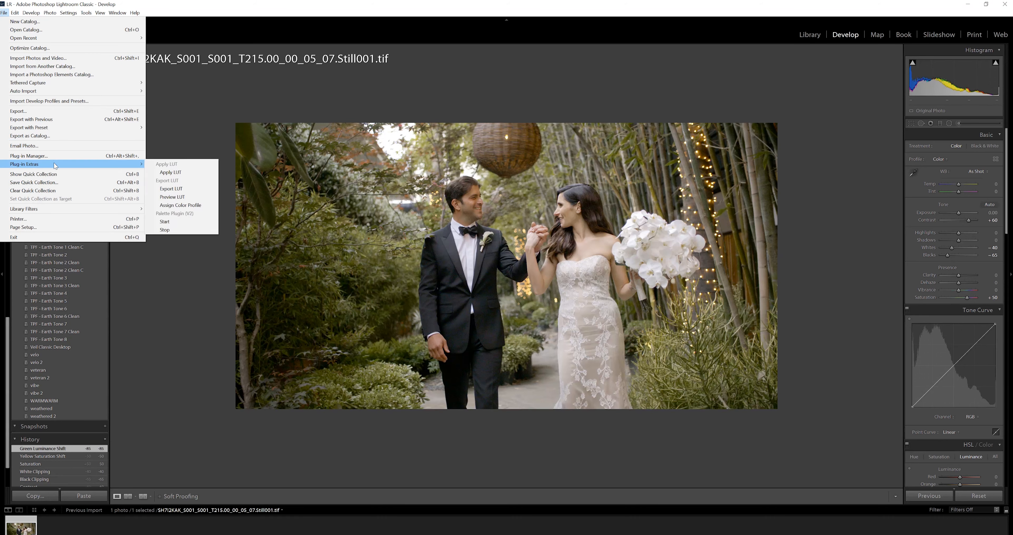
pyautogui.click(178, 190)
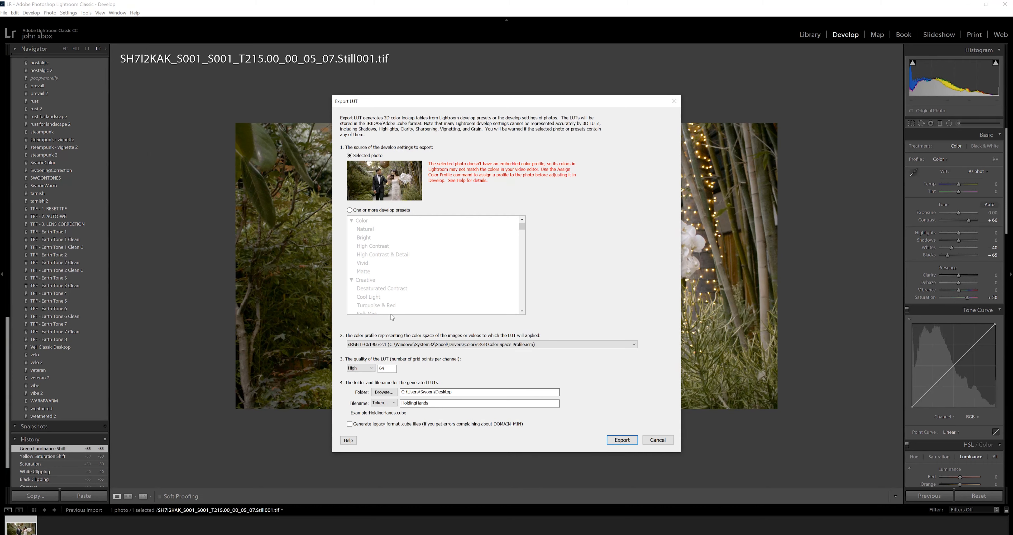
pyautogui.click(383, 348)
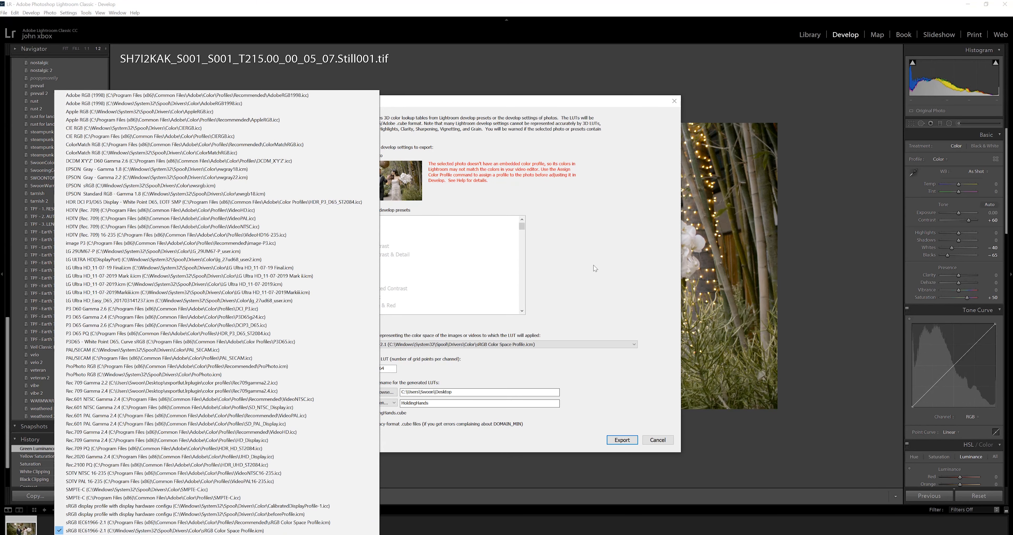
pyautogui.click(581, 280)
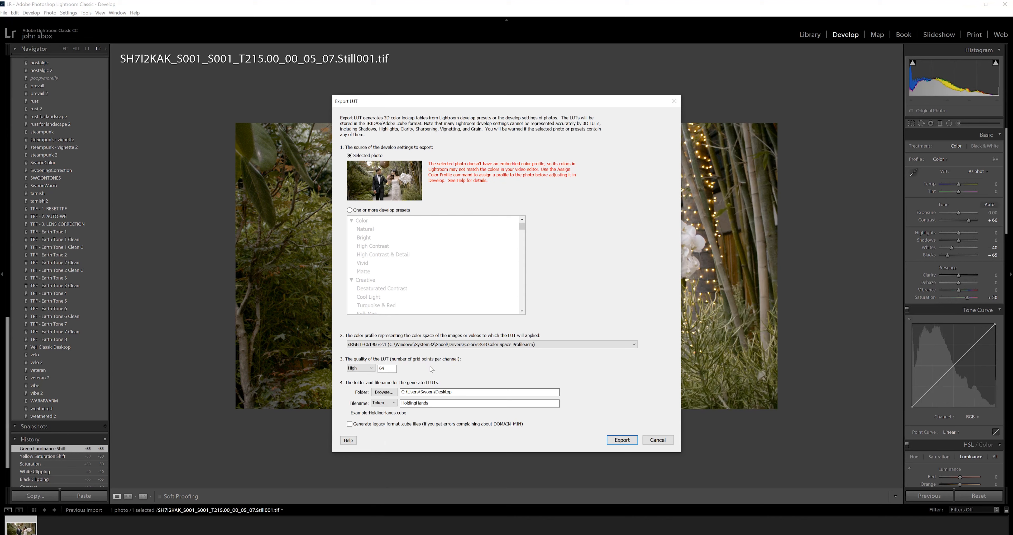
# Set the LUT quality to Medium with 32 grid points and export it as HoldingHands to the Desktop folder
pyautogui.click(359, 369)
pyautogui.click(360, 368)
pyautogui.click(360, 368)
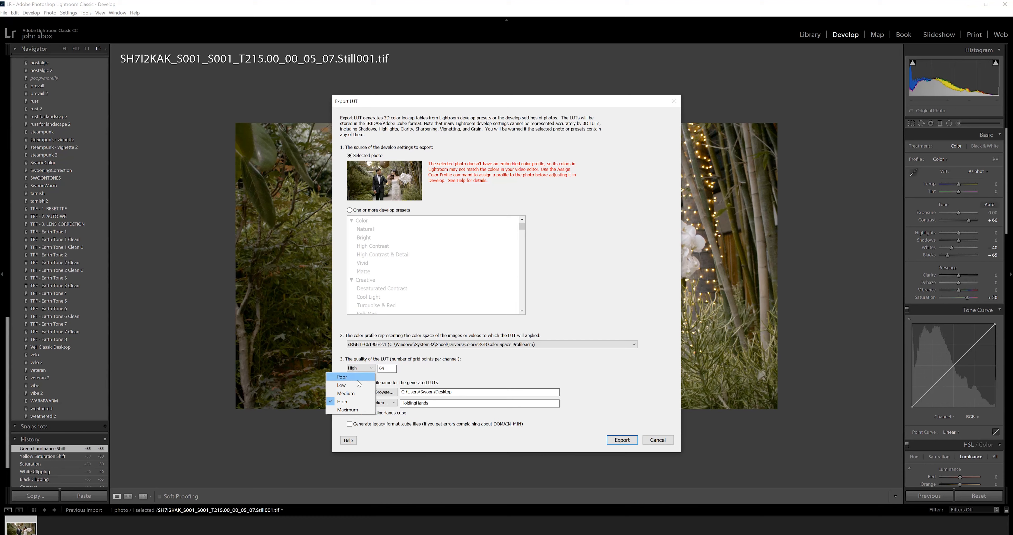
pyautogui.click(357, 393)
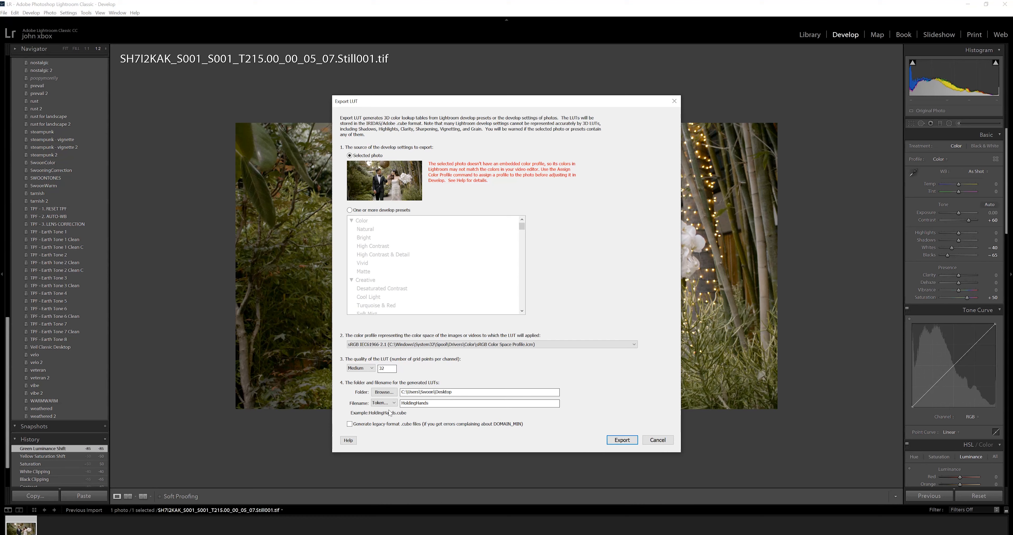
pyautogui.click(620, 439)
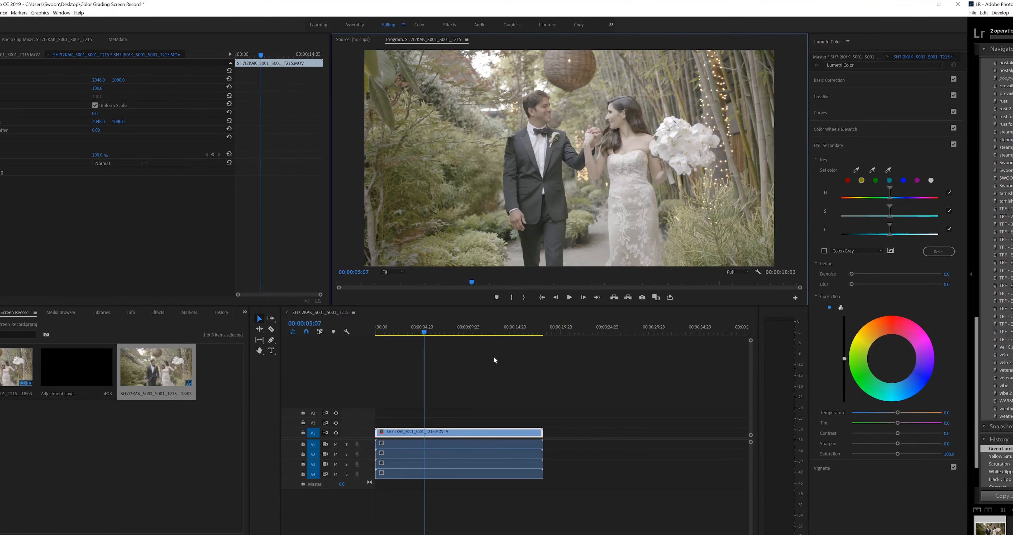
# In Premiere Pro, place the adjustment layer above the wedding clip and load the HoldingHands LUT from the Desktop as its creative look
pyautogui.moveTo(153, 362); pyautogui.dragTo(590, 421)
pyautogui.click(898, 96)
pyautogui.click(940, 108)
pyautogui.click(905, 129)
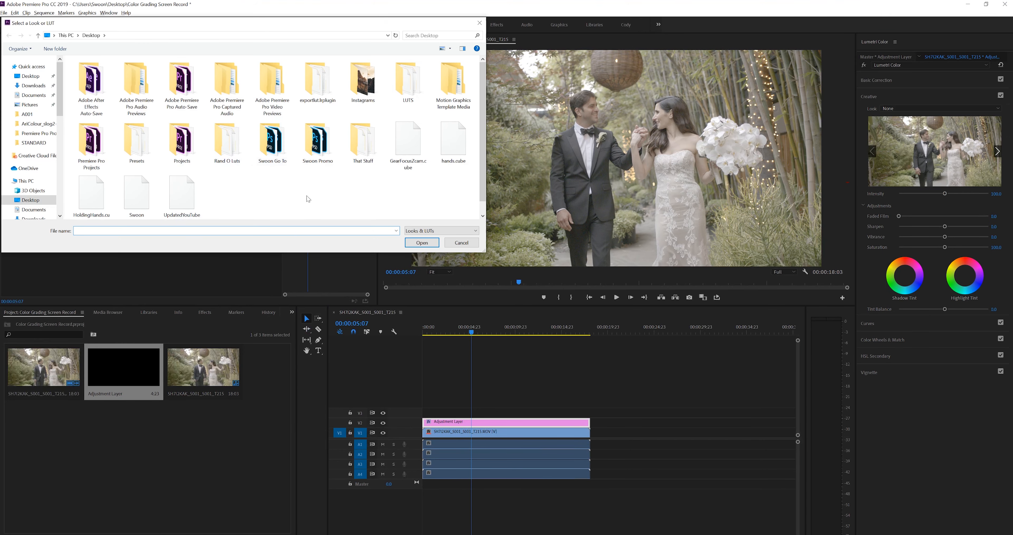
pyautogui.scroll(-1, 306, 196)
pyautogui.doubleClick(91, 183)
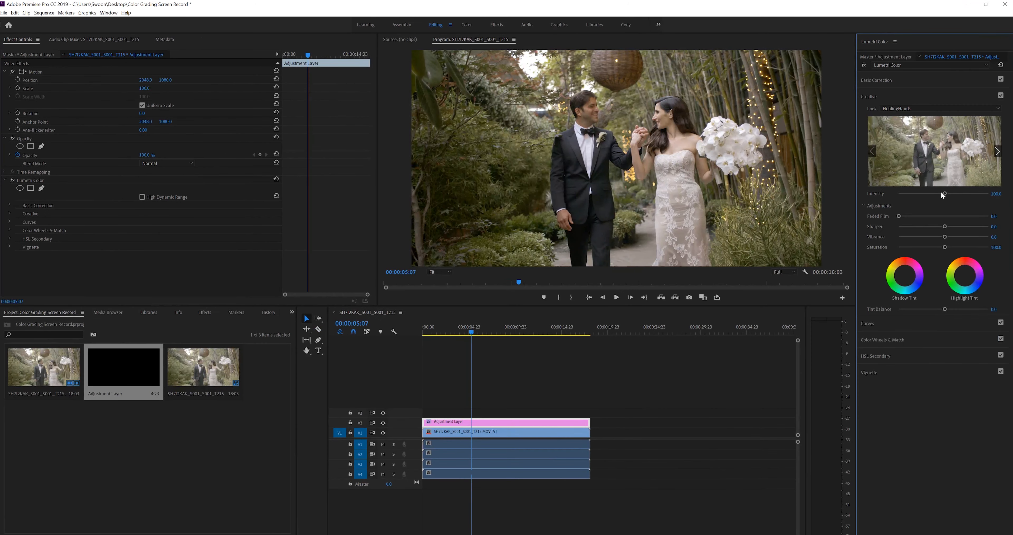
# Set the HoldingHands look's intensity to 80 and open the adjustment layer's Basic Correction settings
pyautogui.moveTo(941, 193); pyautogui.dragTo(936, 193)
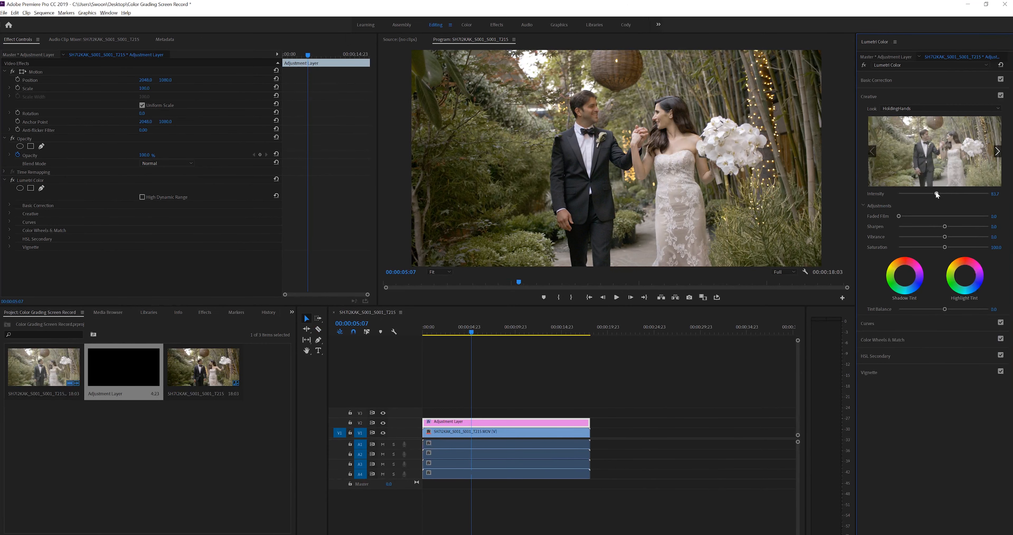
pyautogui.click(999, 194)
pyautogui.write('80')
pyautogui.press('Return')
pyautogui.click(918, 81)
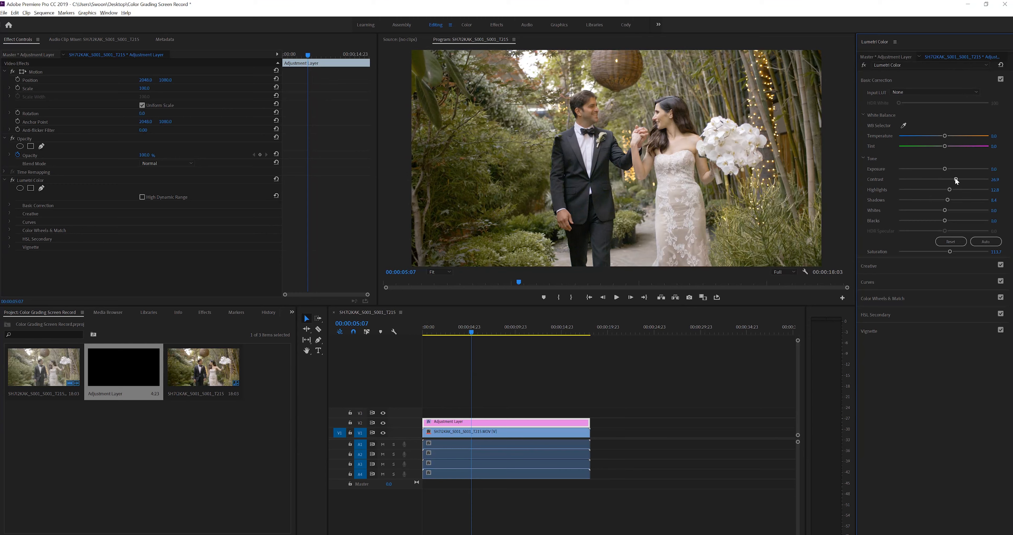
# Compare the clip with the adjustment layer's track off and on, and play the graded footage in the maximized program monitor
pyautogui.click(383, 423)
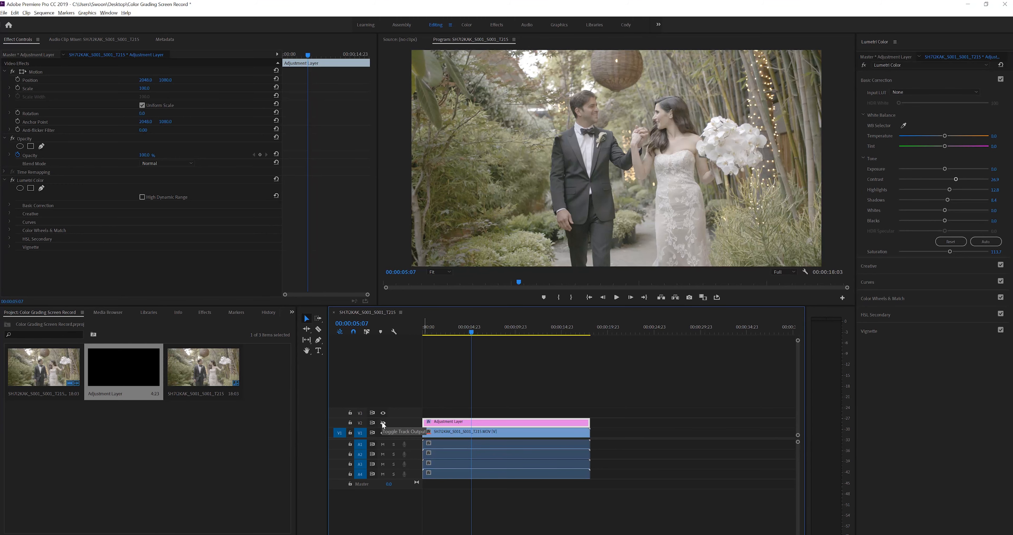
pyautogui.click(383, 422)
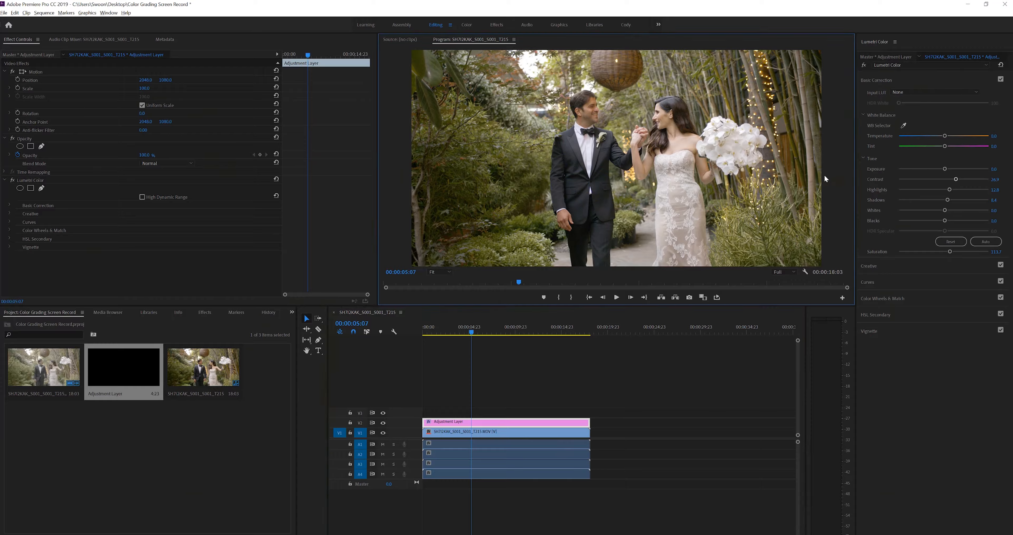
pyautogui.press('`')
pyautogui.press('space')
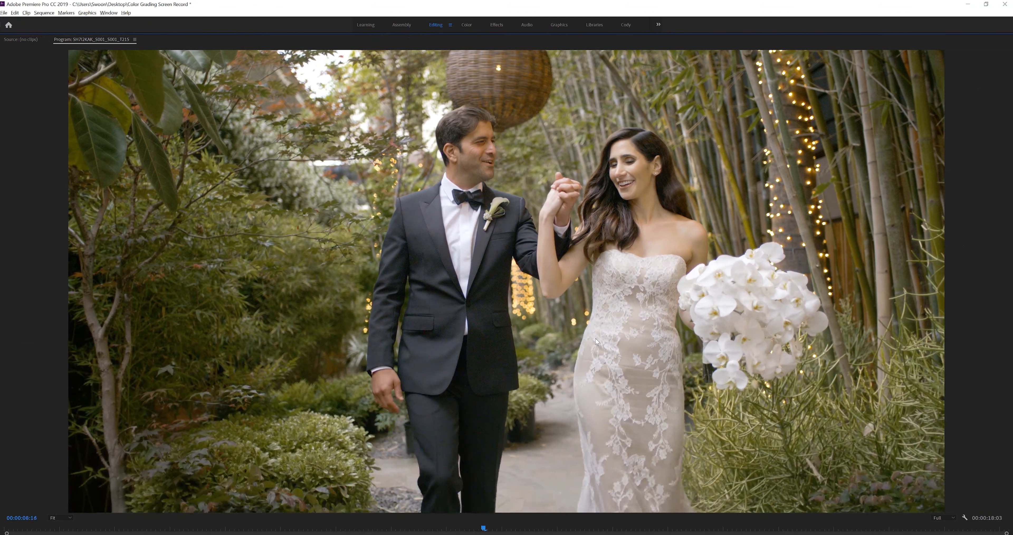
pyautogui.press('`')
pyautogui.press('space')
# Add a second adjustment layer above the first and load Inglourious Basterds - Rec709 from the Triune CUBE STANDARD folder as its creative look
pyautogui.moveTo(123, 369); pyautogui.dragTo(590, 411)
pyautogui.click(881, 266)
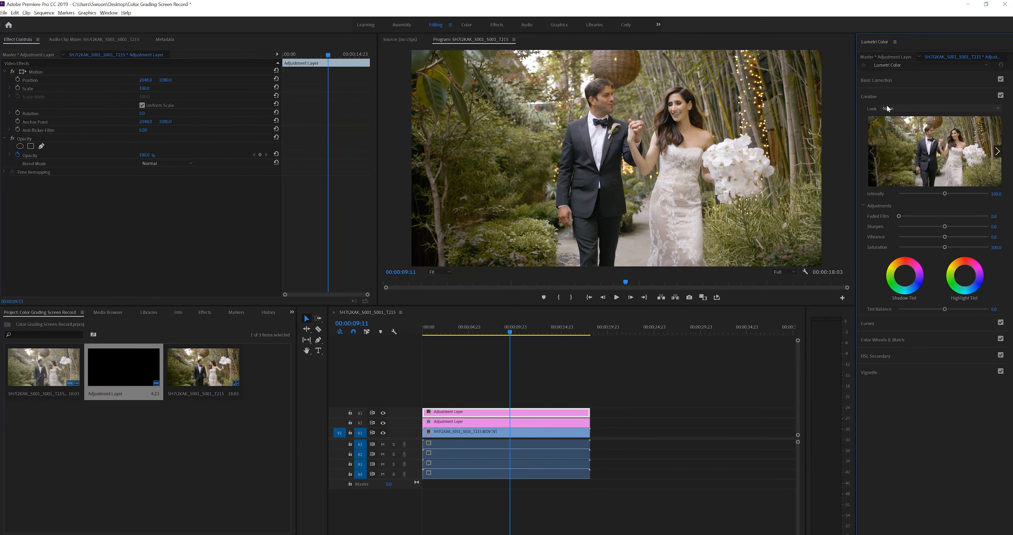
pyautogui.click(888, 109)
pyautogui.click(896, 130)
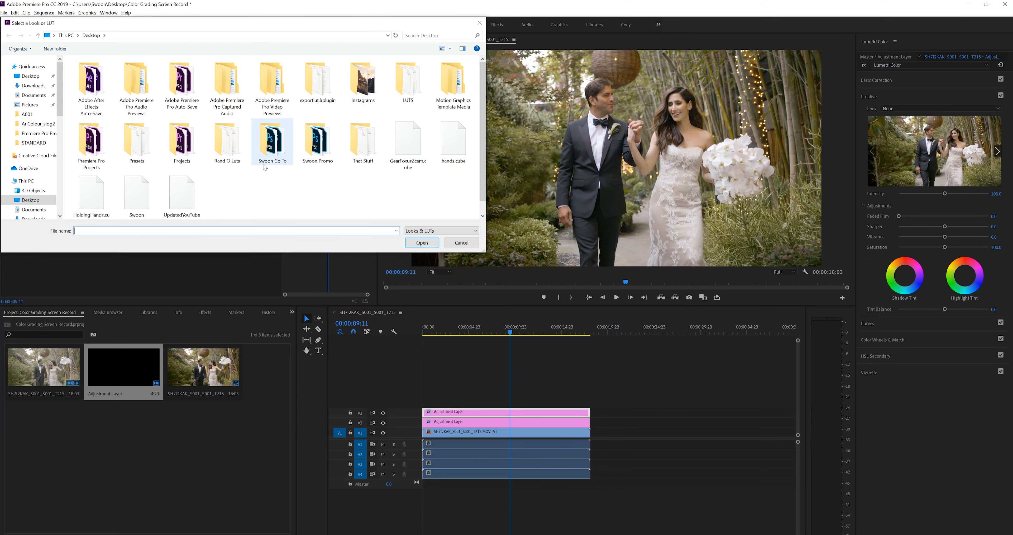
pyautogui.doubleClick(409, 83)
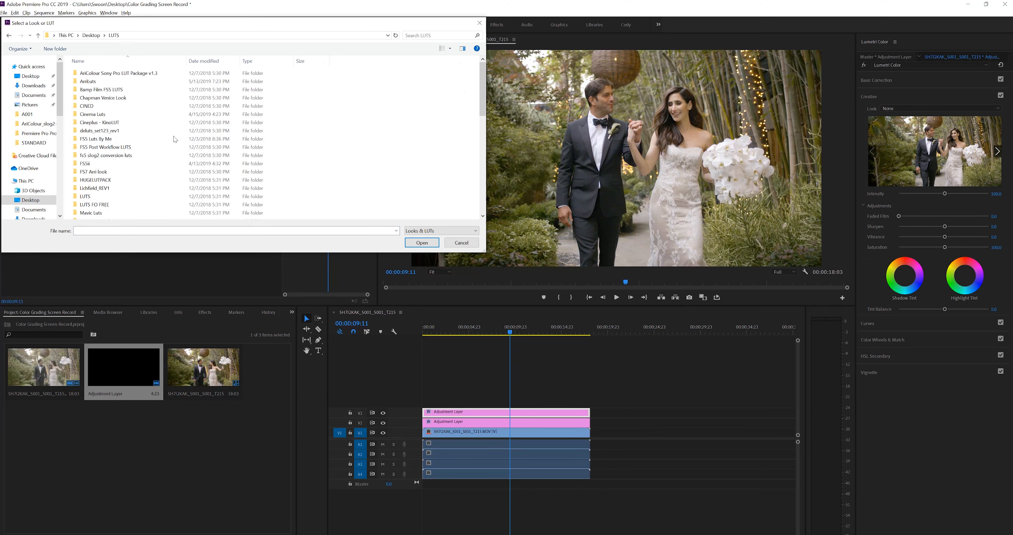
pyautogui.scroll(-3, 115, 177)
pyautogui.doubleClick(116, 176)
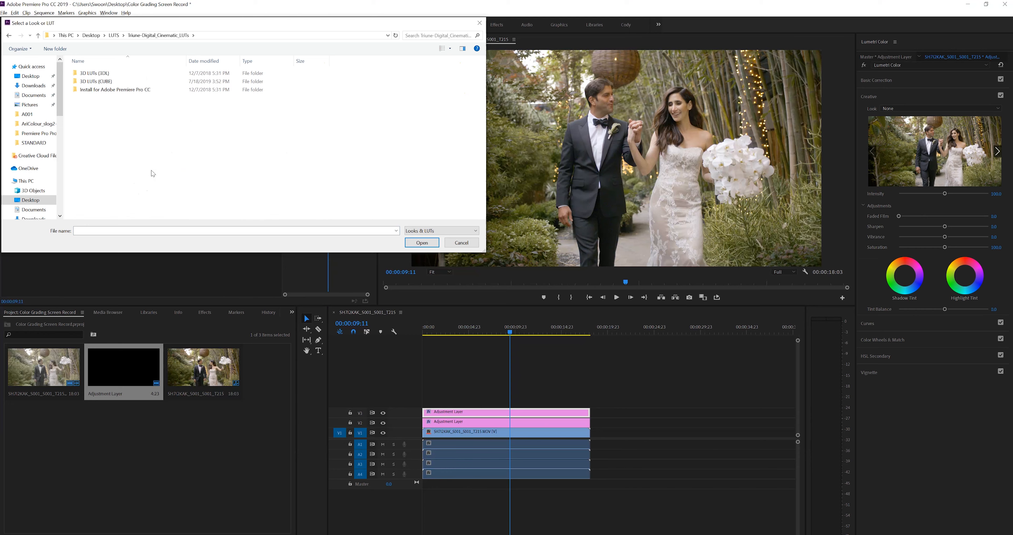
pyautogui.doubleClick(105, 81)
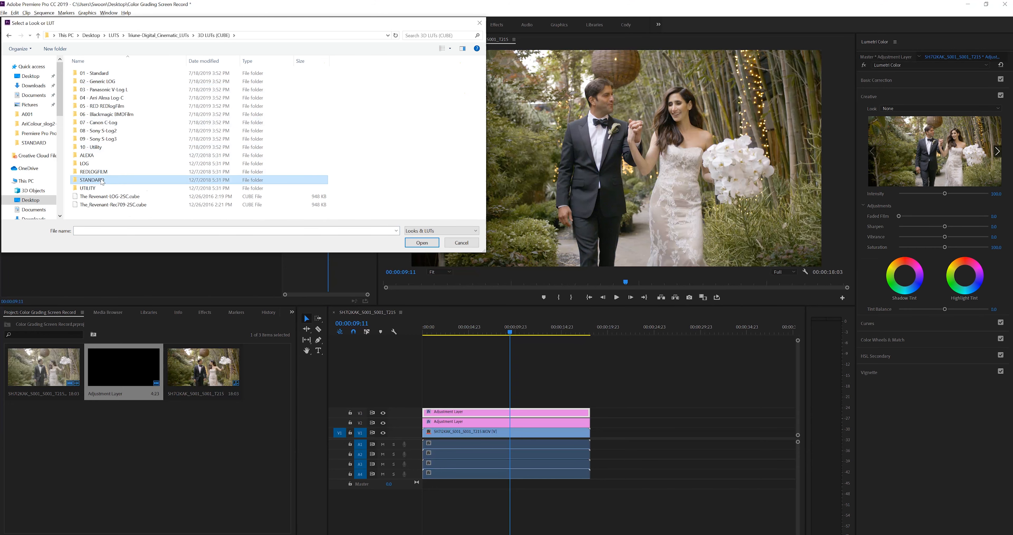
pyautogui.doubleClick(102, 181)
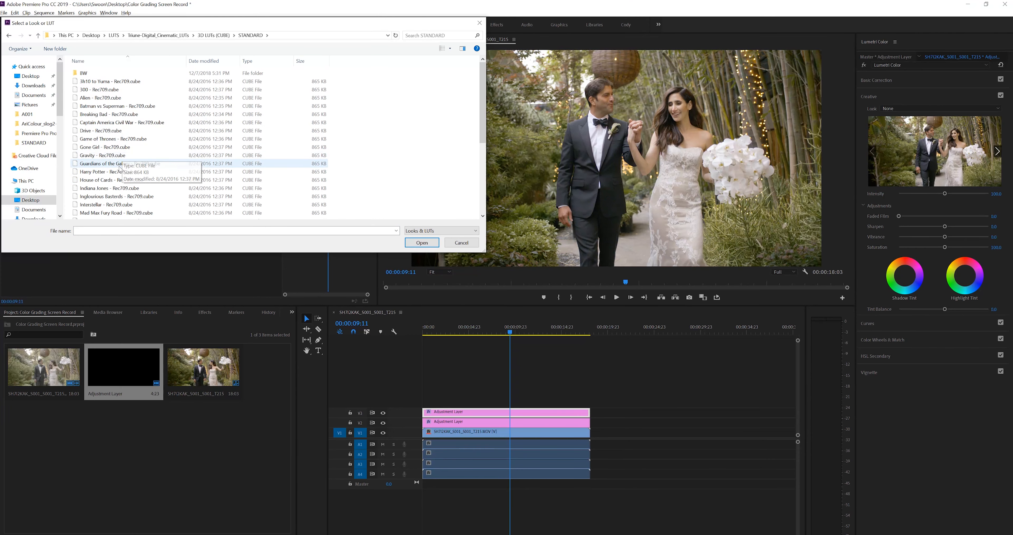
pyautogui.click(110, 198)
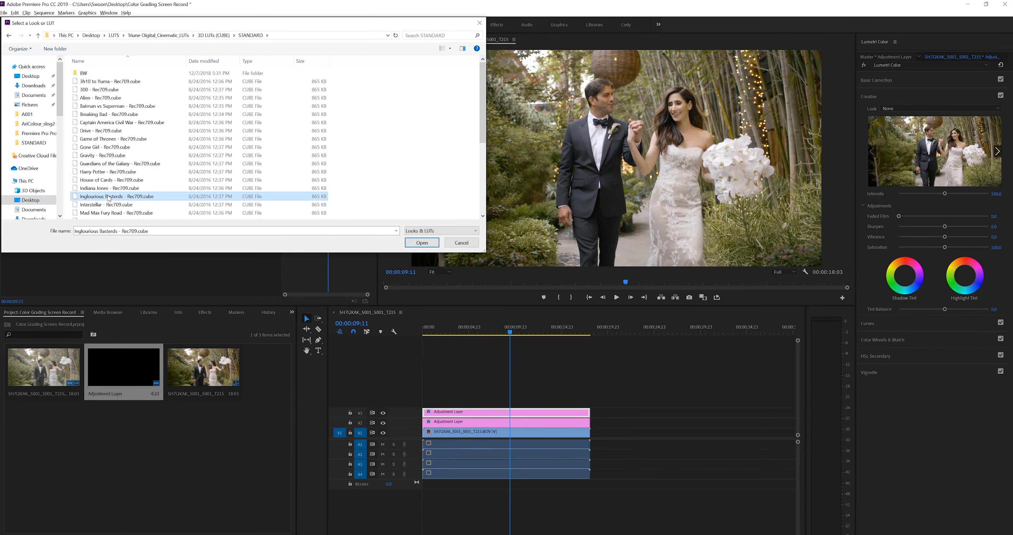
pyautogui.doubleClick(110, 198)
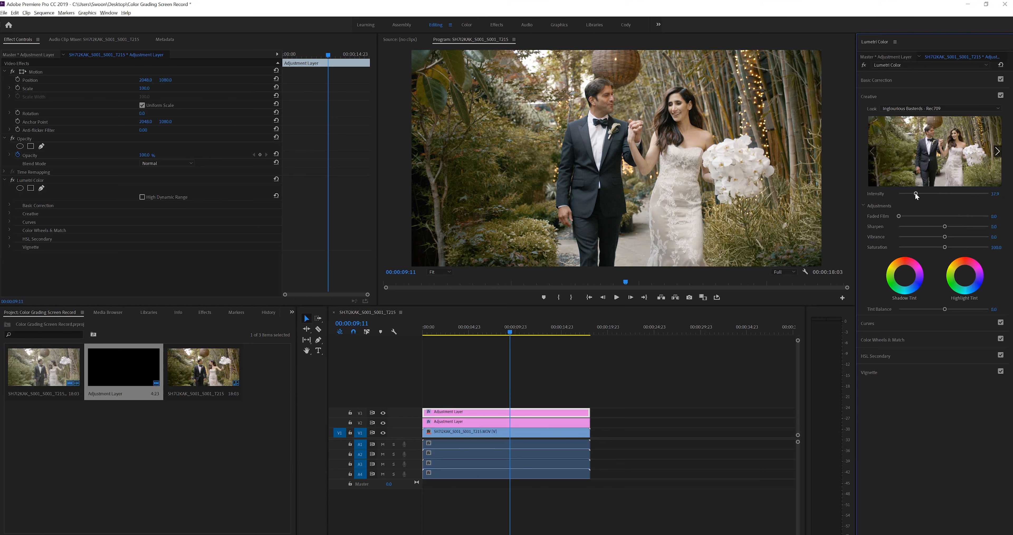
# Set the Inglourious Basterds look's intensity to 40 on the second adjustment layer
pyautogui.click(998, 194)
pyautogui.write('40')
pyautogui.press('Return')
# Play the graded footage in the maximized program monitor, and lower the second adjustment layer's contrast and shadows in Basic Correction
pyautogui.press('`')
pyautogui.press('space')
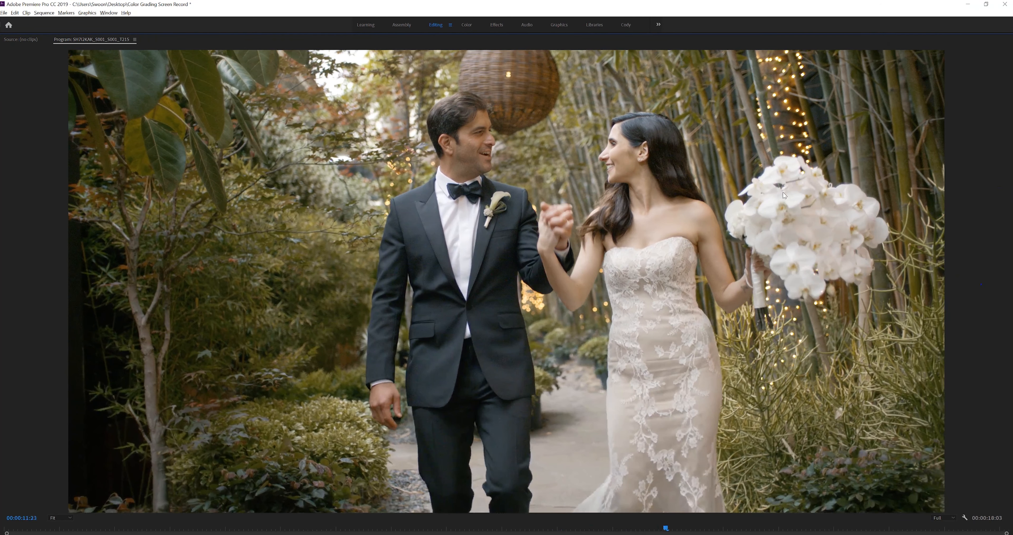
pyautogui.press('space')
pyautogui.press('`')
pyautogui.click(904, 81)
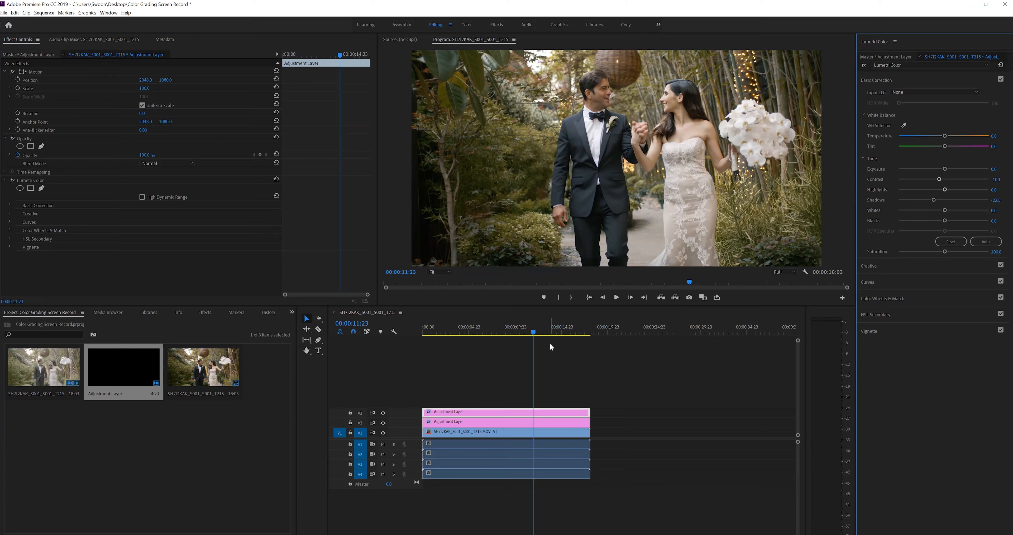
# Switch to Lightroom and save the wedding still's grade as a develop preset named holdinghands in User Presets
pyautogui.hotkey('alt', 'Tab')
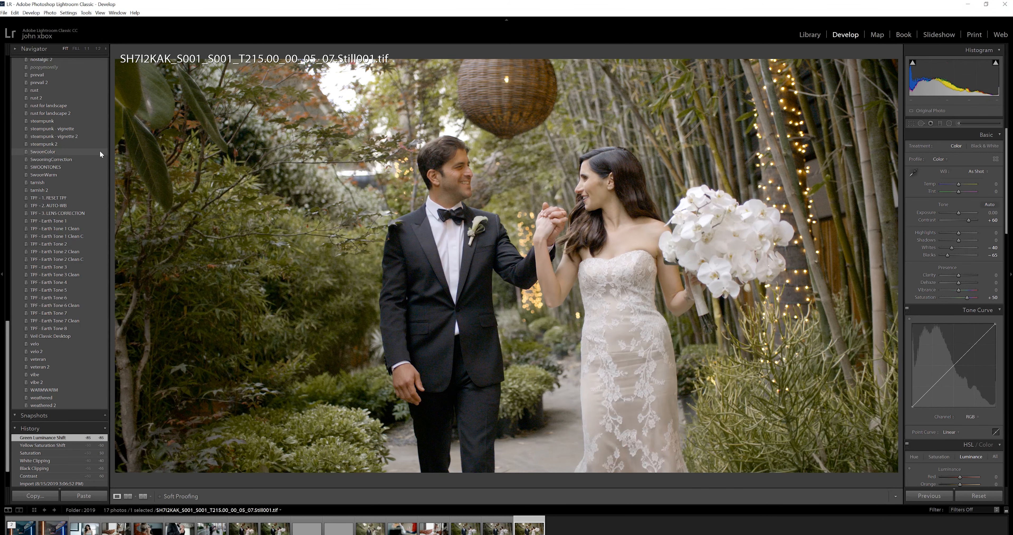
pyautogui.scroll(20, 101, 154)
pyautogui.click(105, 61)
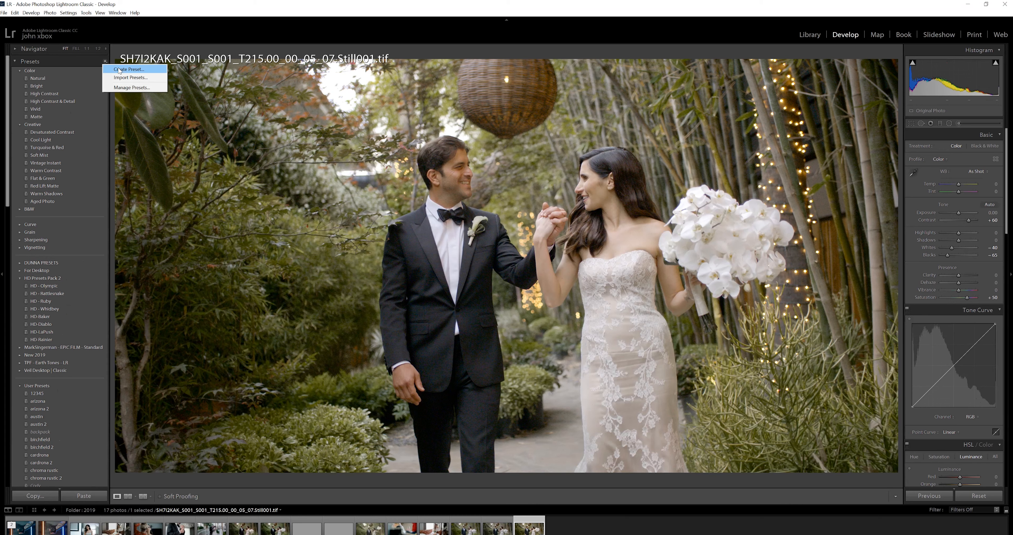
pyautogui.click(129, 69)
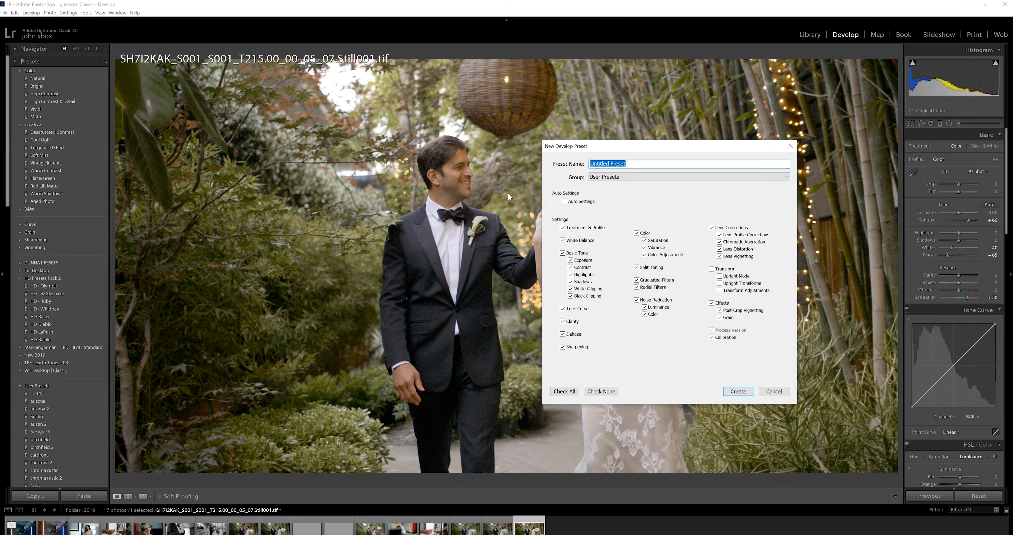
pyautogui.write('wedding')
pyautogui.press('Return')
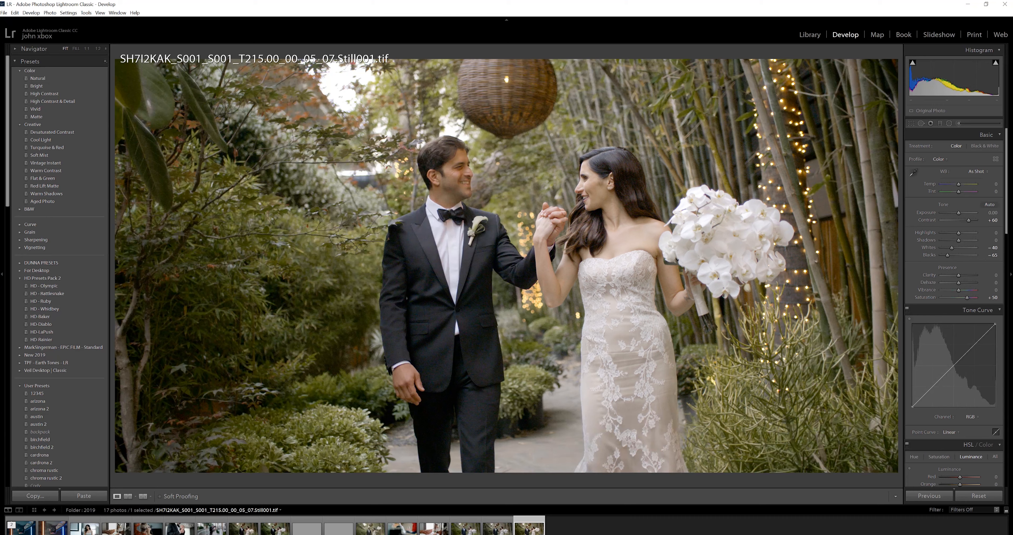
# Reset the wedding still's develop settings and apply the holdinghands user preset to it
pyautogui.click(979, 495)
pyautogui.scroll(-10, 144, 404)
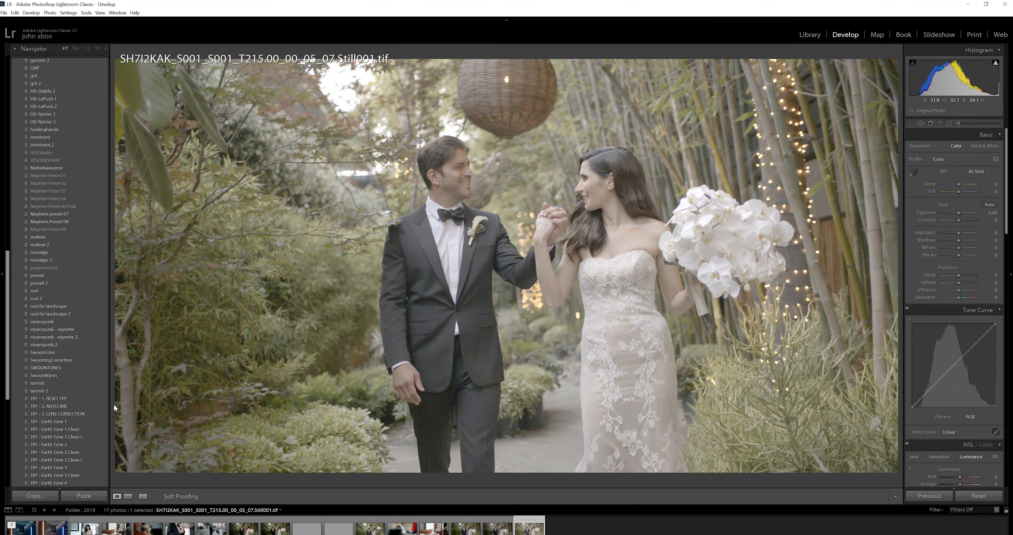
pyautogui.scroll(-5, 92, 403)
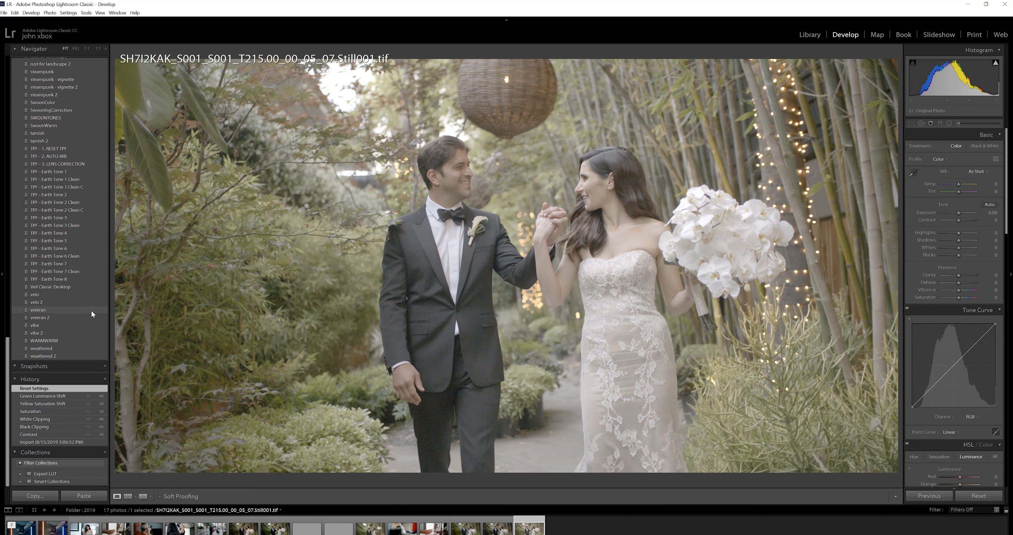
pyautogui.scroll(7, 90, 310)
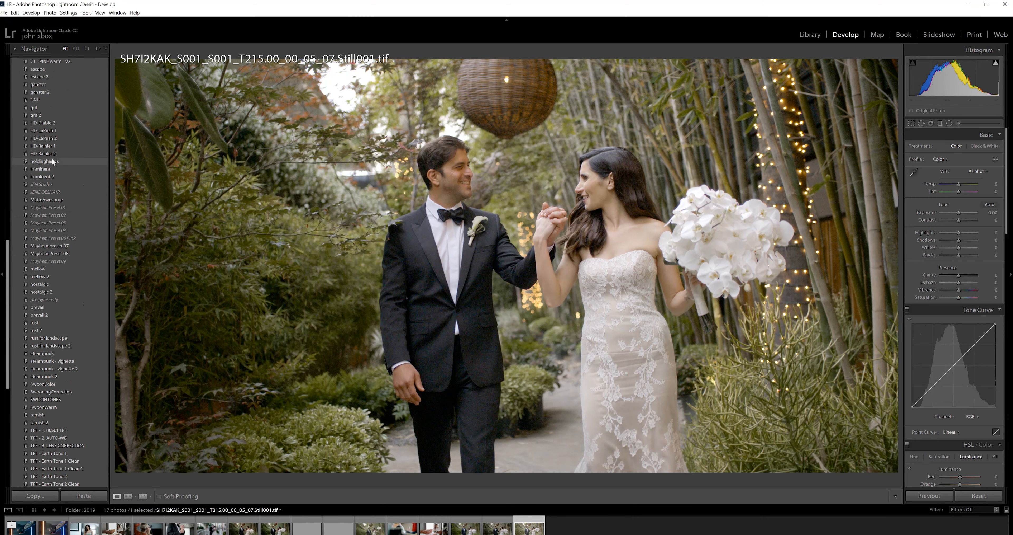
pyautogui.click(54, 161)
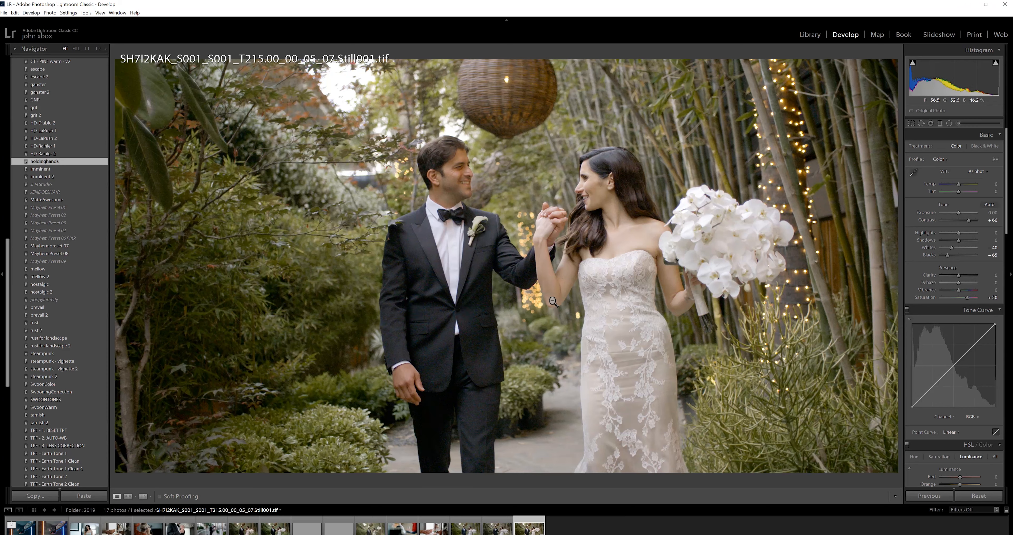
# Switch to Premiere Pro and give the wedding clip an HSL Secondary correction keyed on yellow, with contrast 100 and saturation about 71.4
pyautogui.hotkey('alt', 'Tab')
pyautogui.click(524, 435)
pyautogui.click(888, 327)
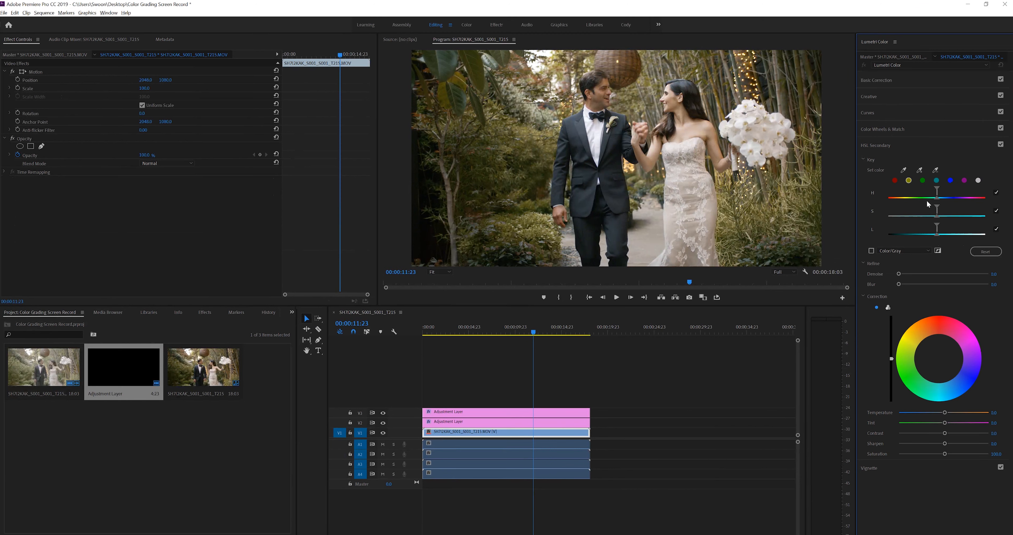
pyautogui.click(946, 433)
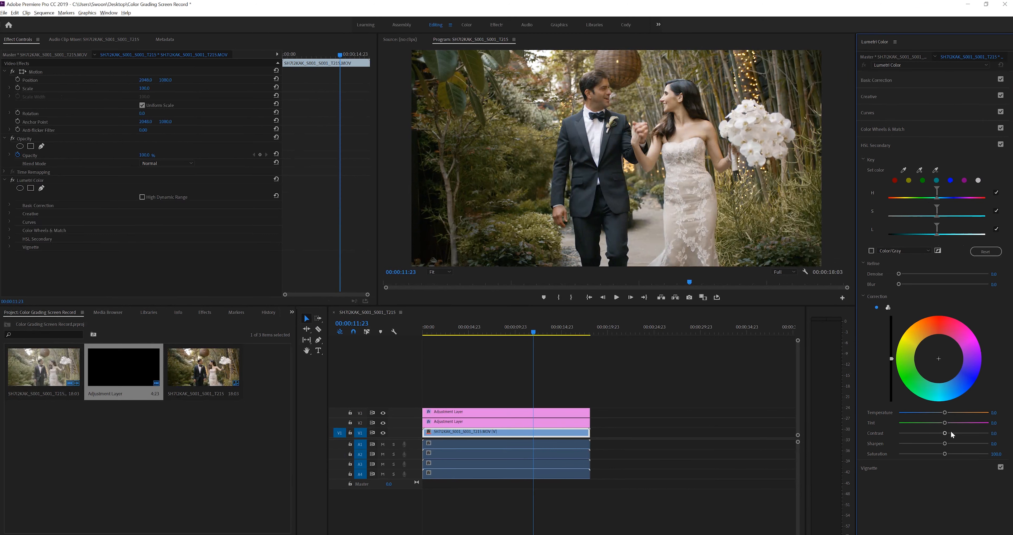
pyautogui.moveTo(961, 433); pyautogui.dragTo(936, 457)
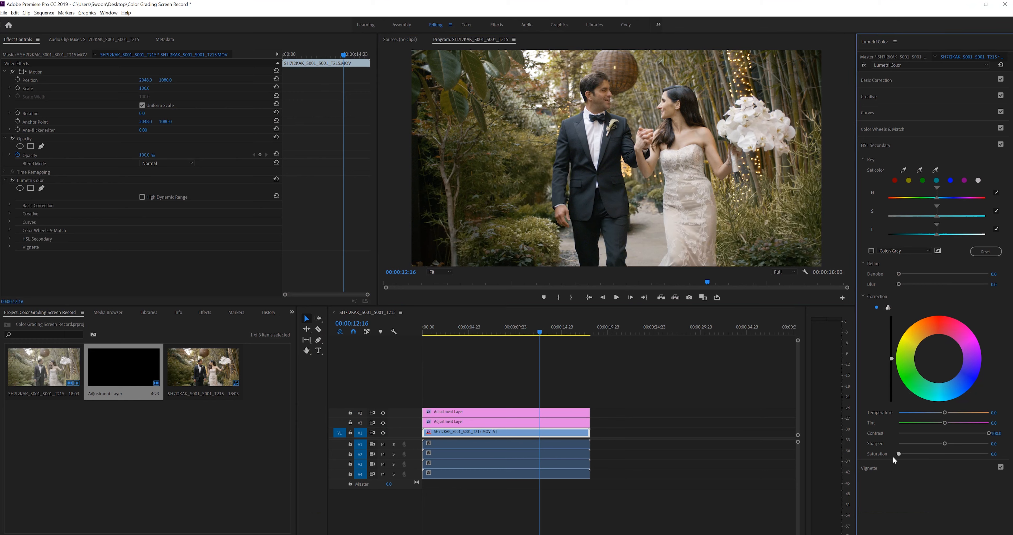
pyautogui.click(909, 180)
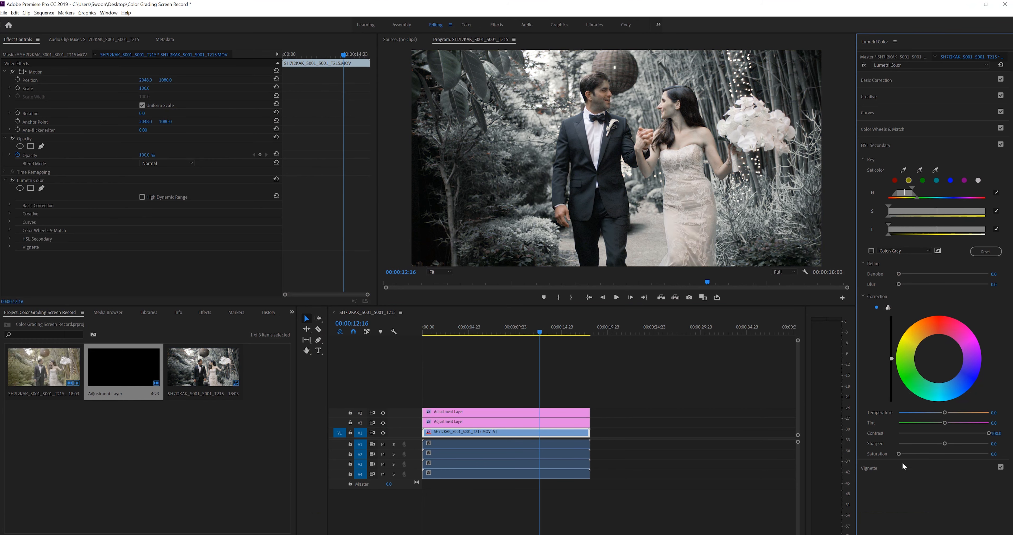
pyautogui.moveTo(923, 455); pyautogui.dragTo(931, 455)
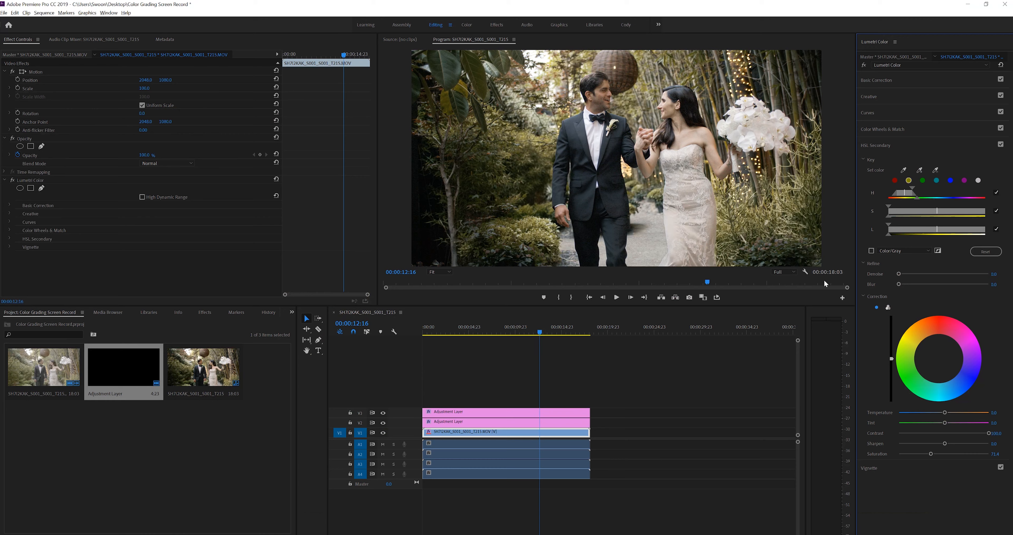
# Play the yellow-corrected wedding footage in the maximized program monitor, and restore the normal workspace layout
pyautogui.click(831, 182)
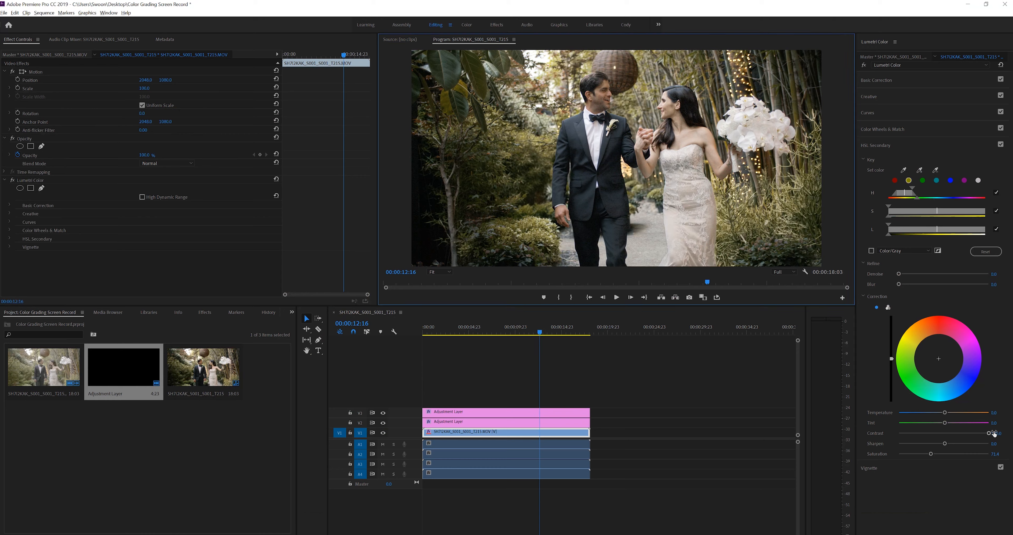
pyautogui.press('`')
pyautogui.press('space')
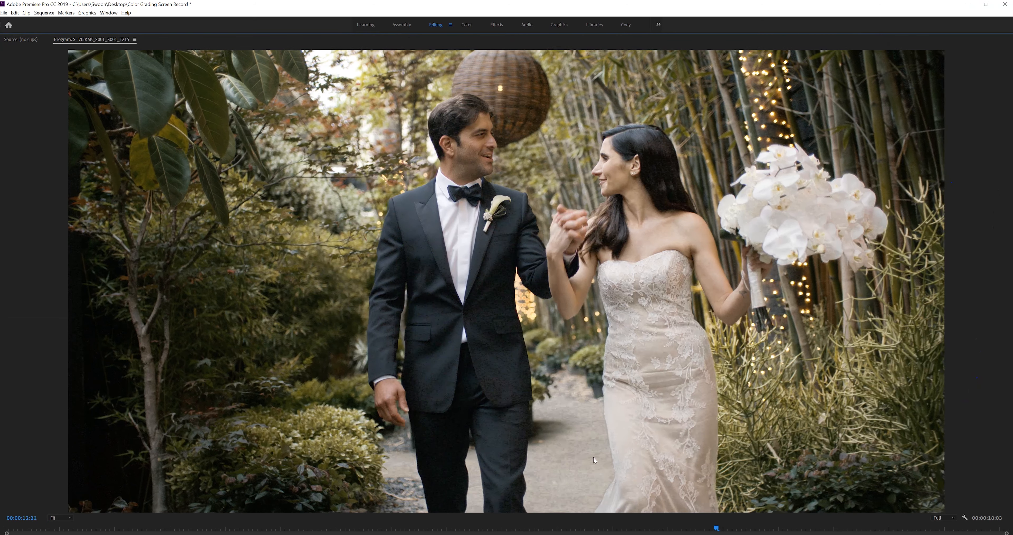
pyautogui.press('space')
pyautogui.press('`')
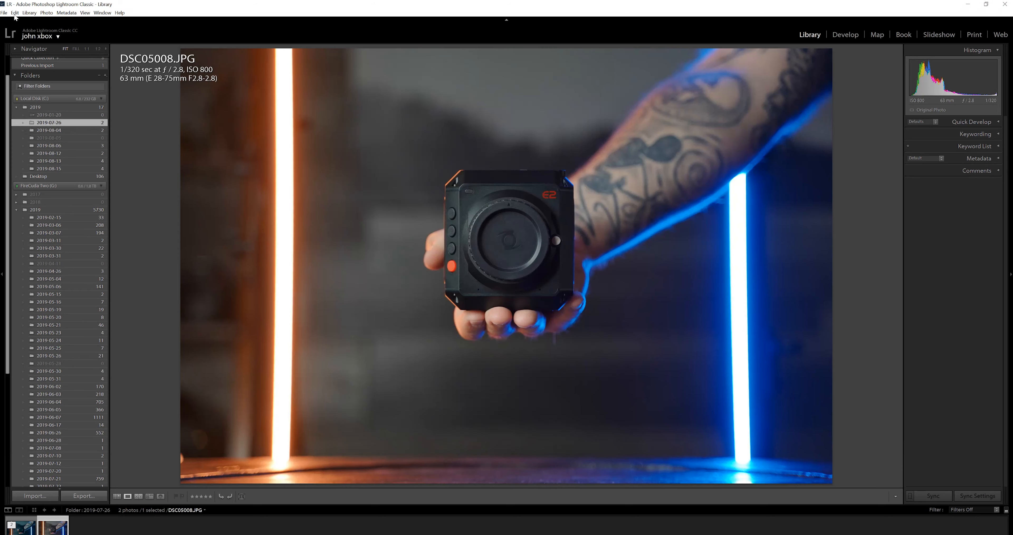
# In Lightroom, use the Apply LUT plug-in on DSC05008.JPG with the LUT listed just before Slog2, stacking the result above the original
pyautogui.click(3, 12)
pyautogui.moveTo(75, 164)
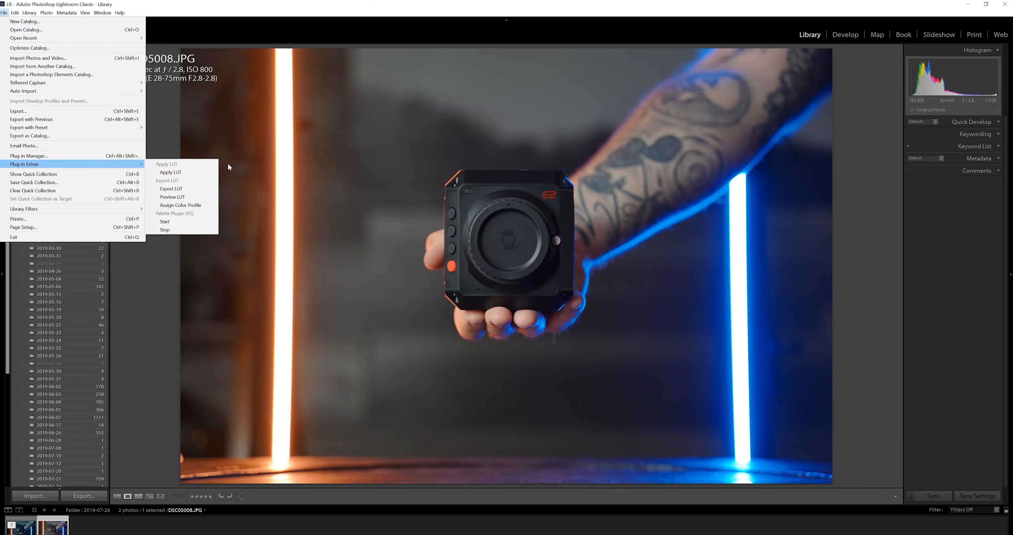
pyautogui.click(195, 172)
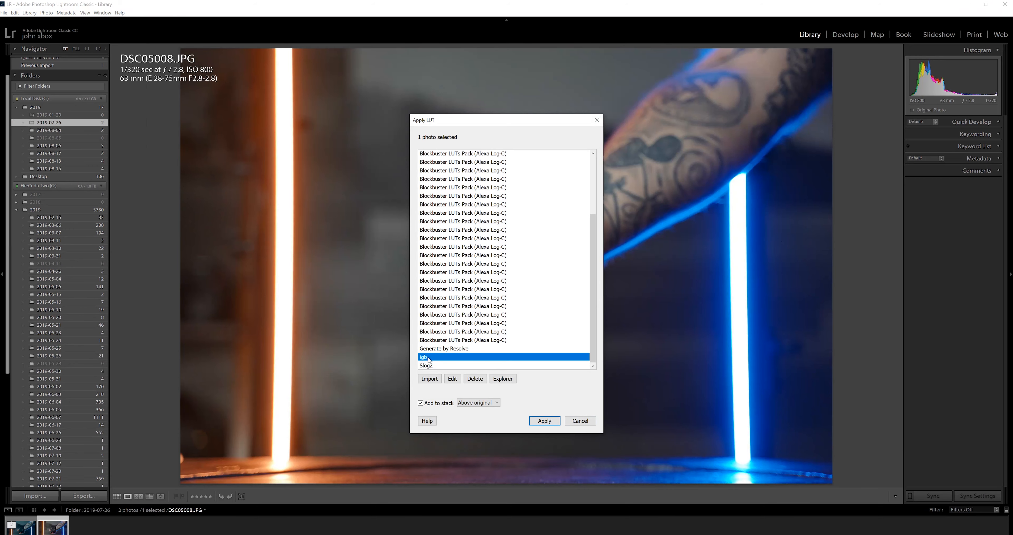
pyautogui.click(428, 377)
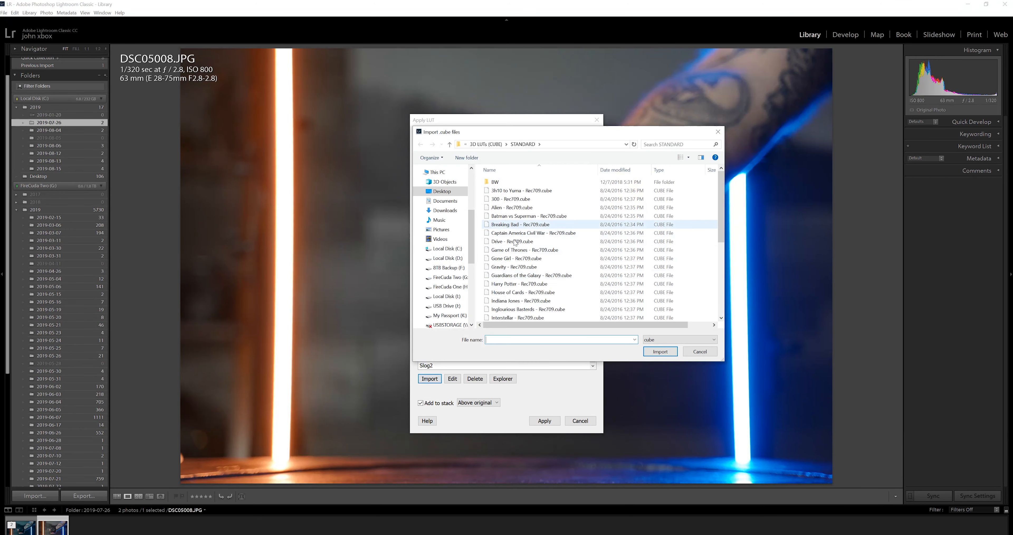
pyautogui.click(700, 351)
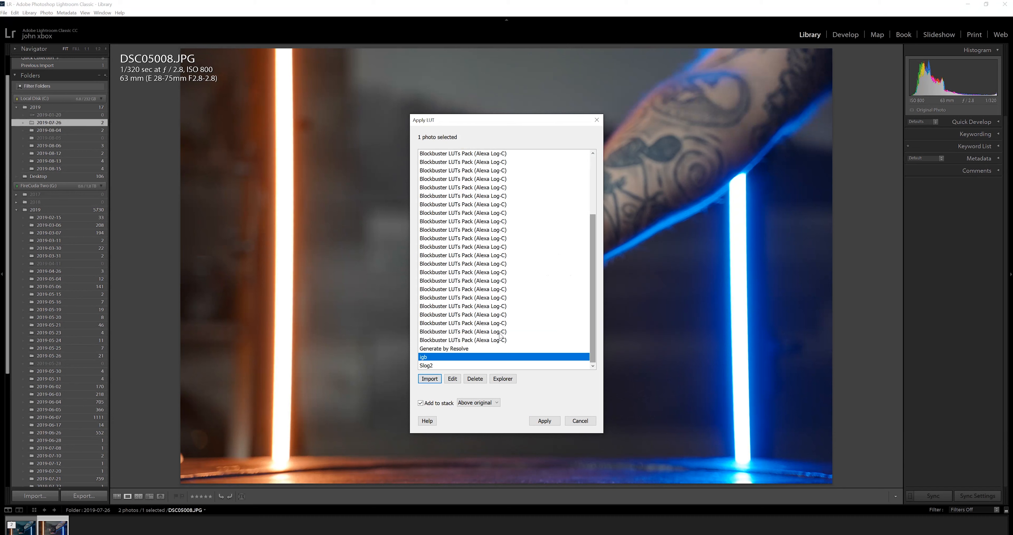
pyautogui.click(545, 422)
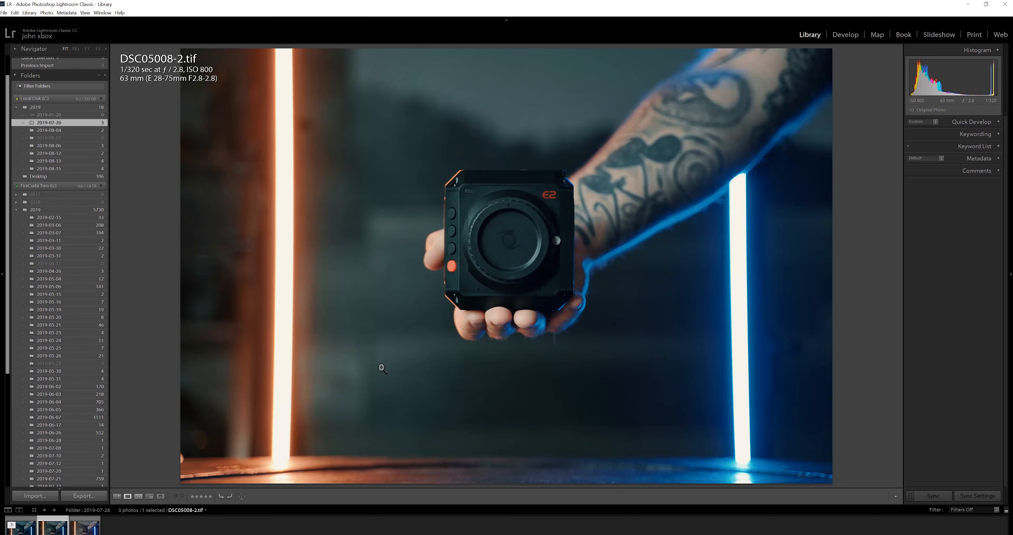
# Compare the original DSC05008.JPG with its LUT version, and remove DSC05008-2.tif from Lightroom without deleting it from disk
pyautogui.click(92, 529)
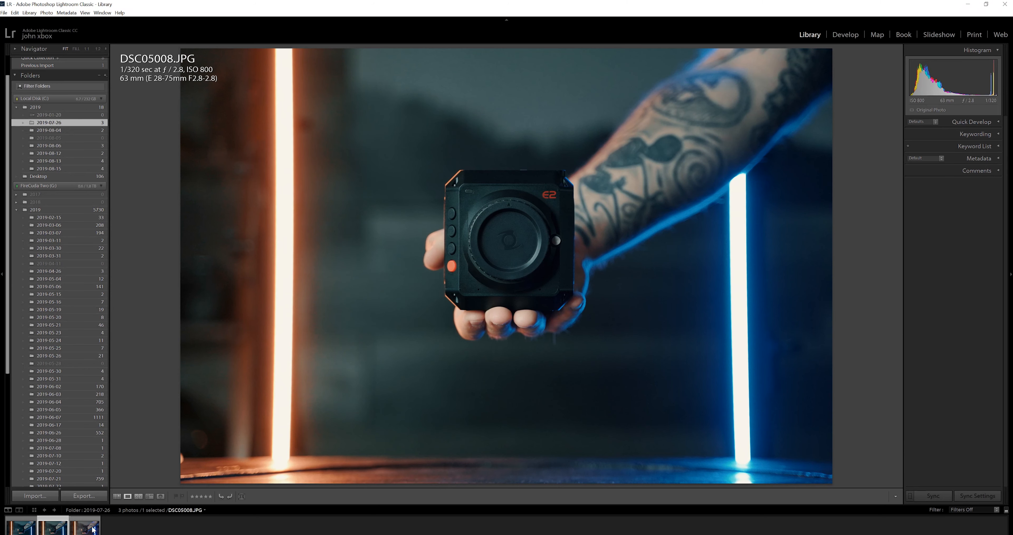
pyautogui.click(86, 530)
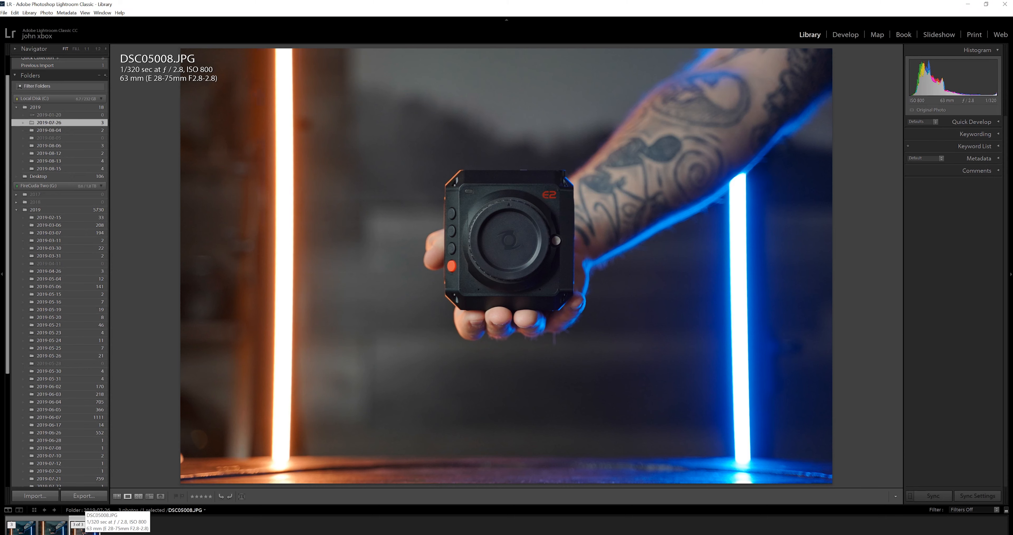
pyautogui.click(58, 531)
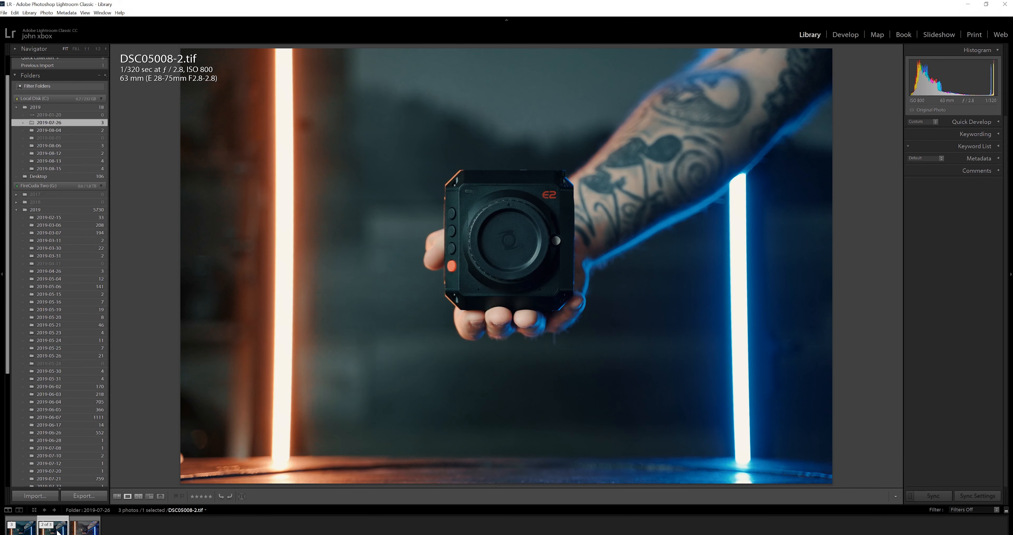
pyautogui.press('Delete')
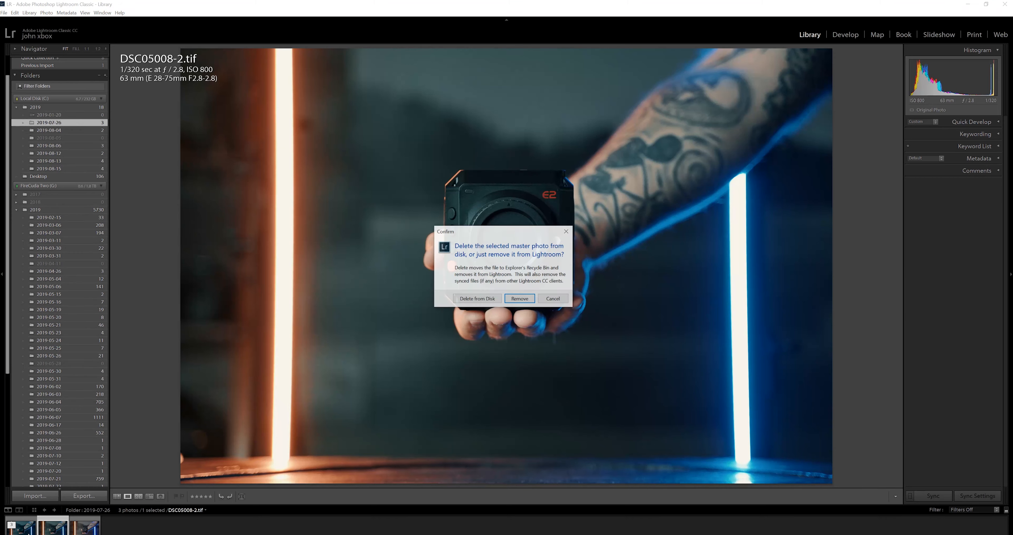
pyautogui.click(519, 298)
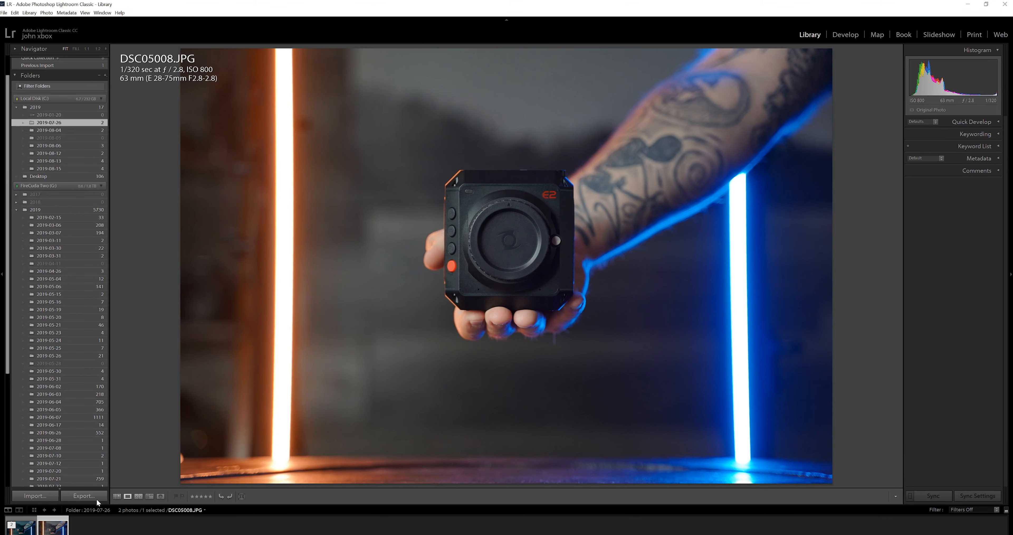